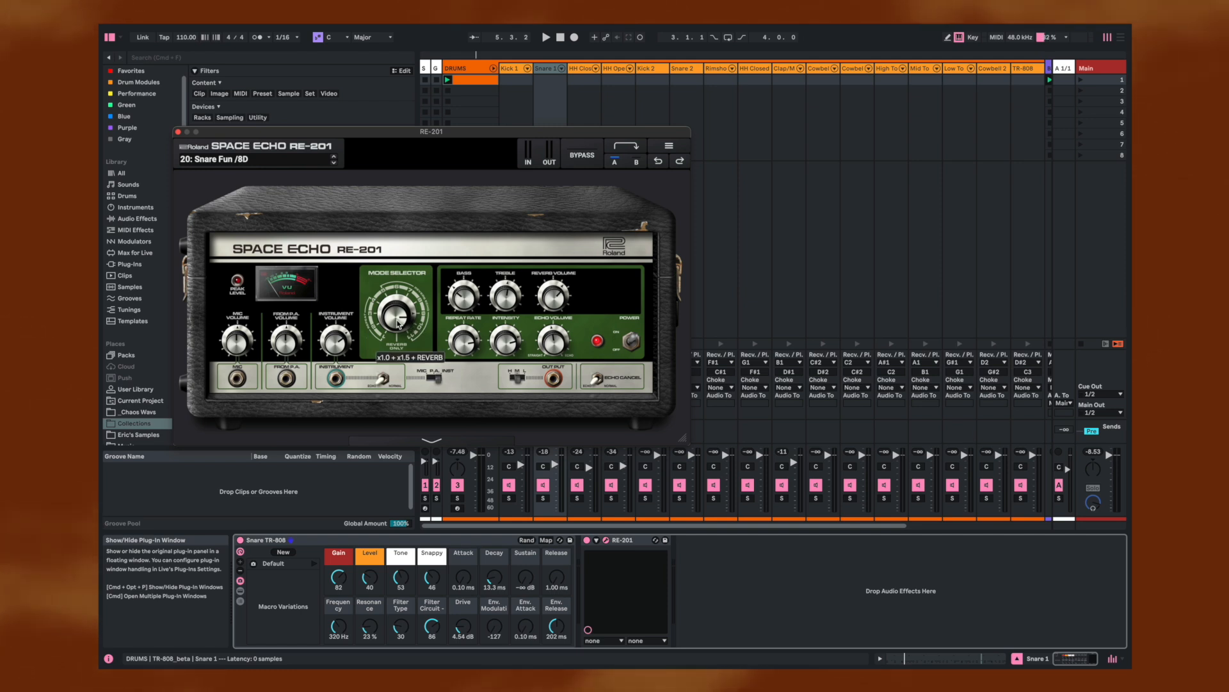
Step: Set the mode selector of the Snare 1 RE-201 to x1.5 + REVERB
drag(400, 369, 394, 315)
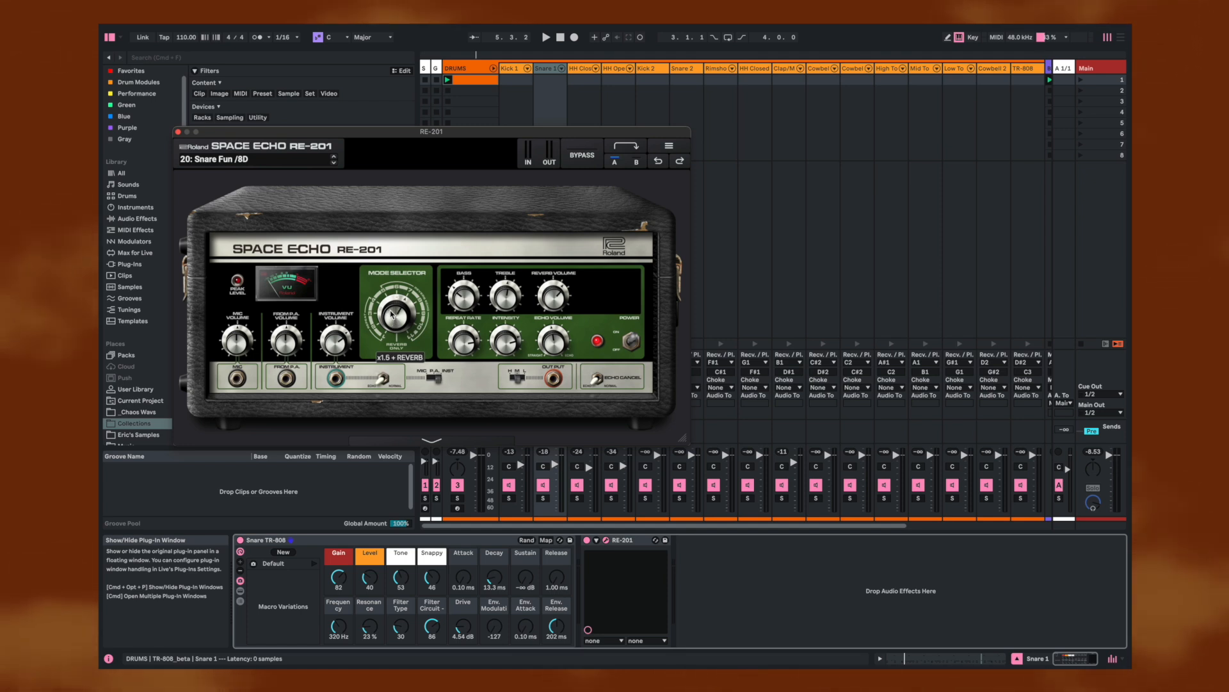
drag(394, 315, 395, 308)
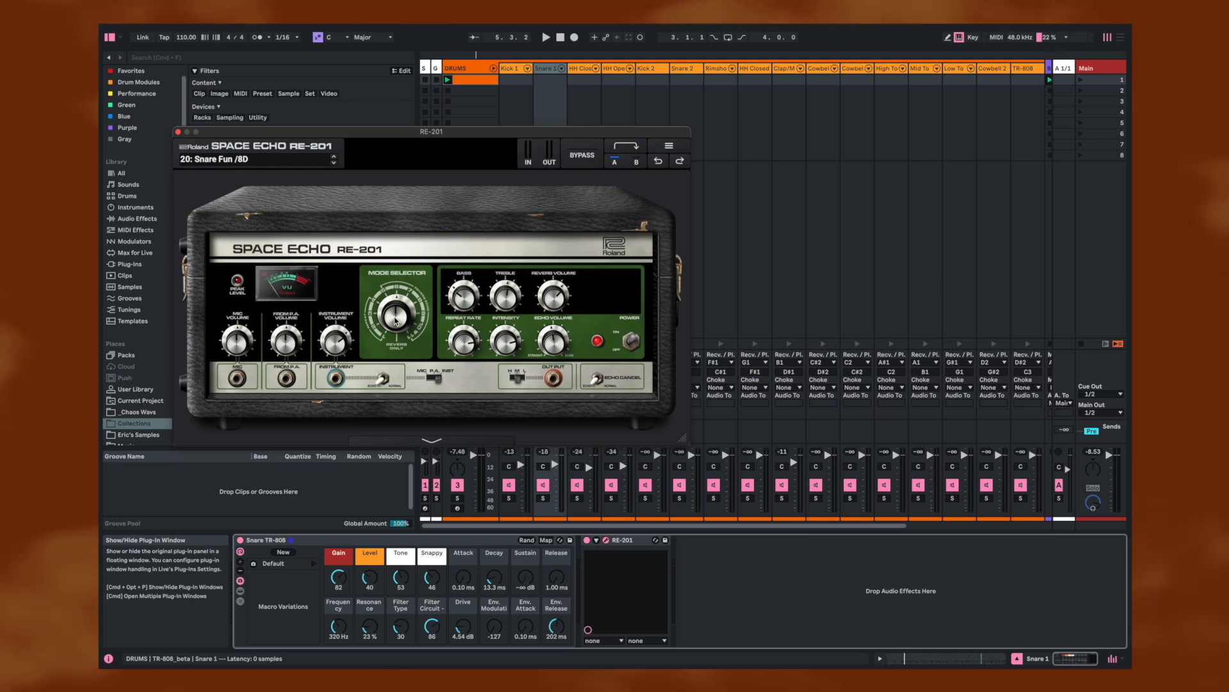
mouse_move(396, 319)
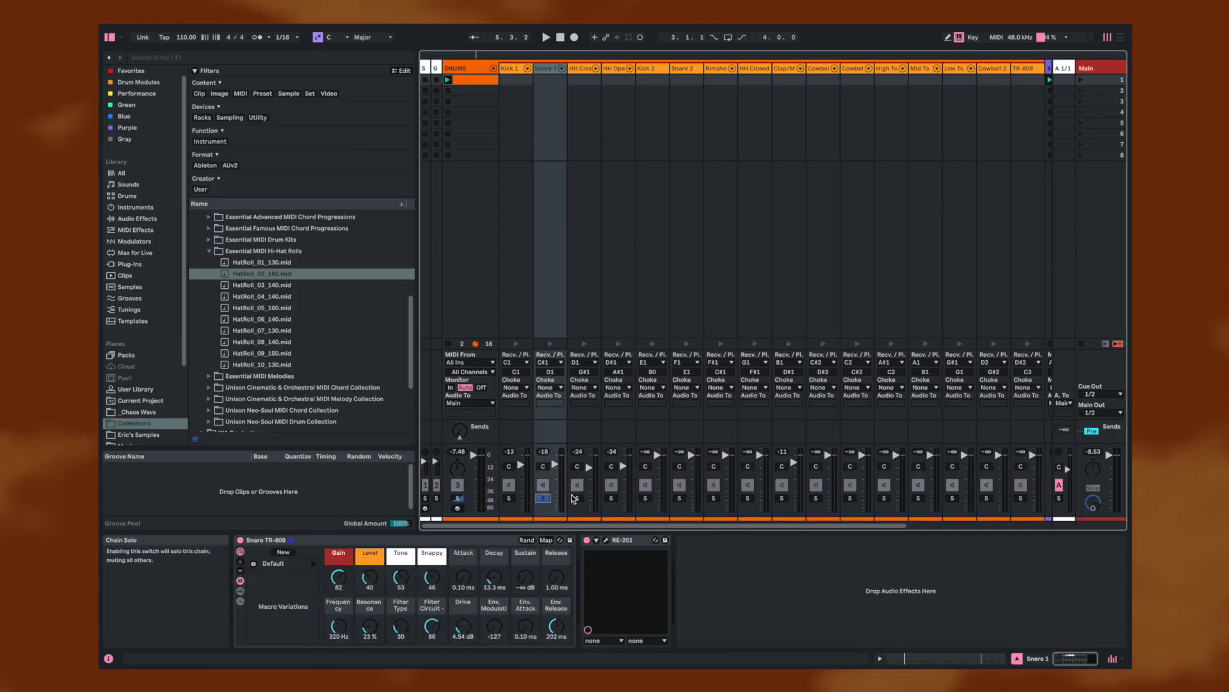
Step: Play the beat, unsolo the Snare 1 chain and solo the DRUMS track
key(space)
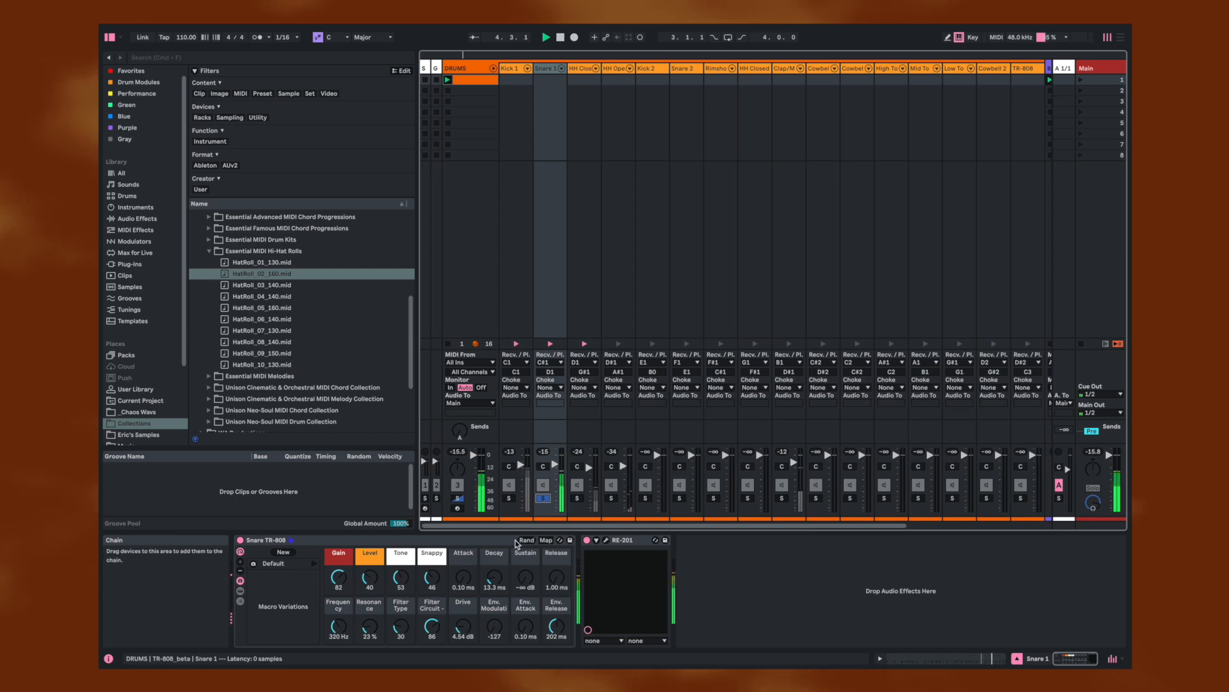
click(544, 499)
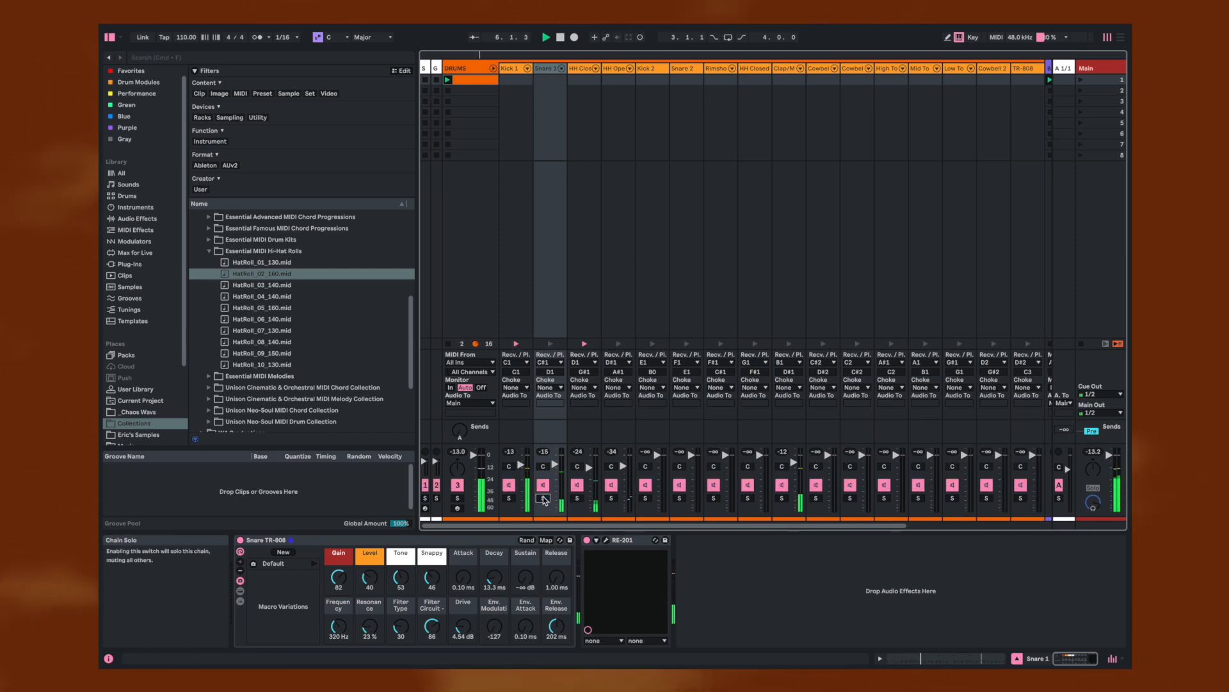
click(459, 499)
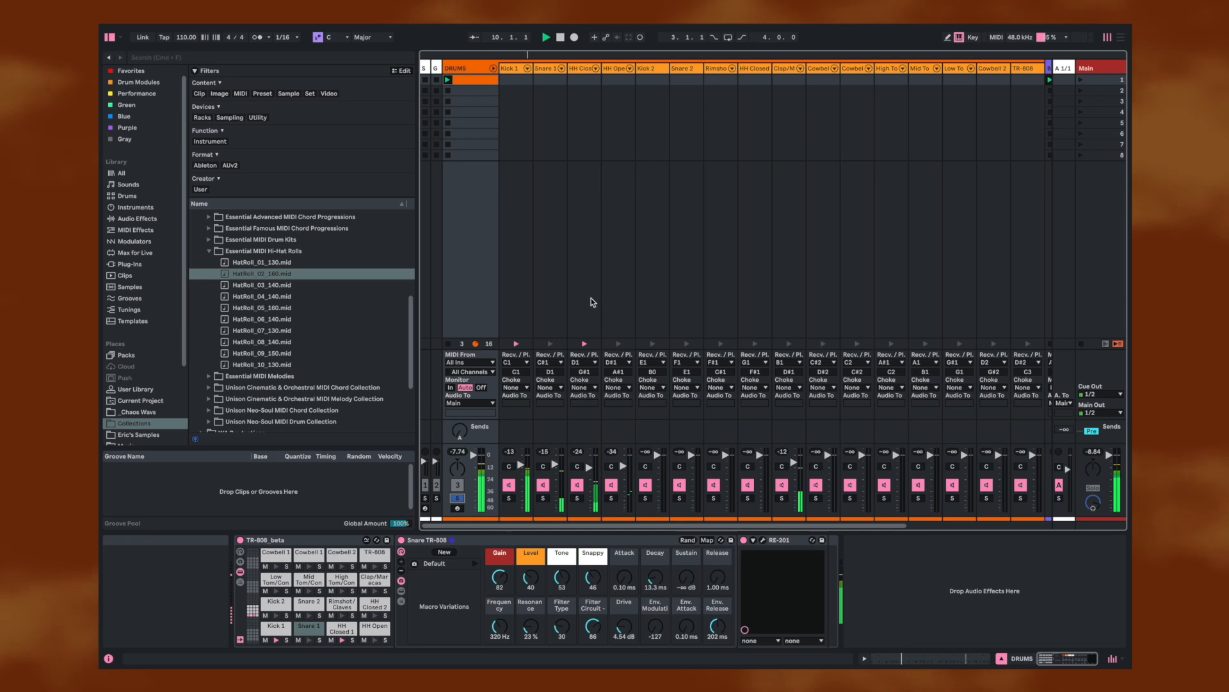
Step: In the Snare 1 chain's RE-201, set the intensity to 210, adjust the echo volume and close the plug-in
click(547, 68)
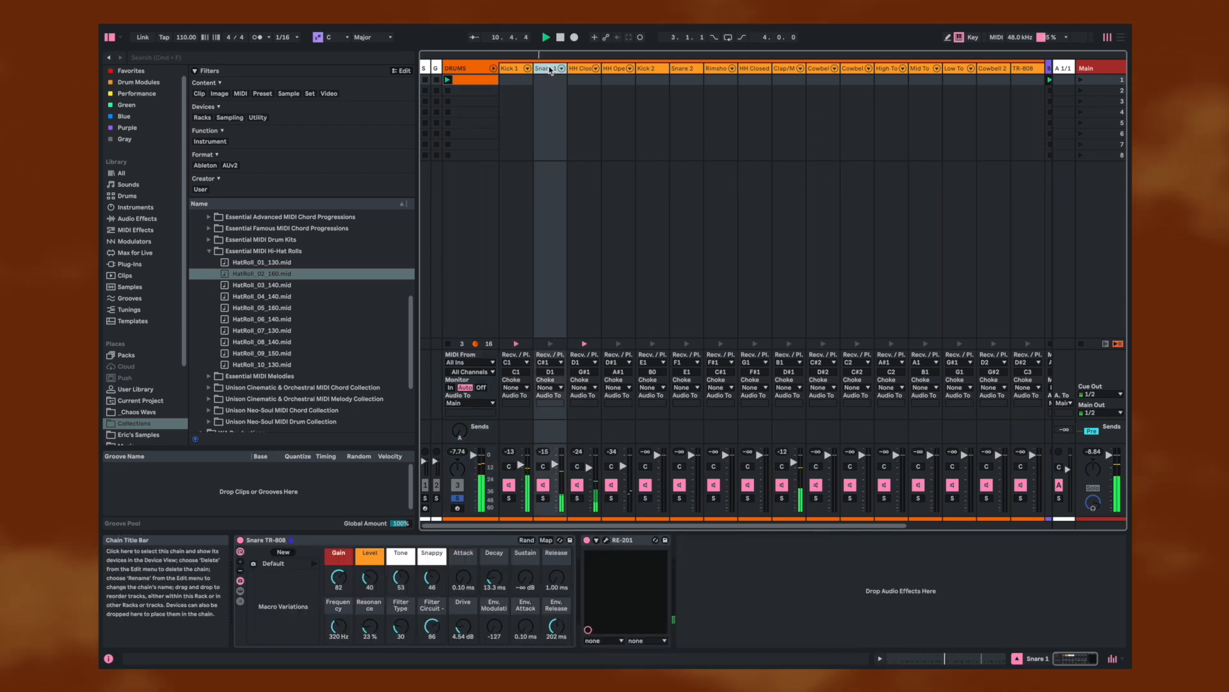
click(605, 541)
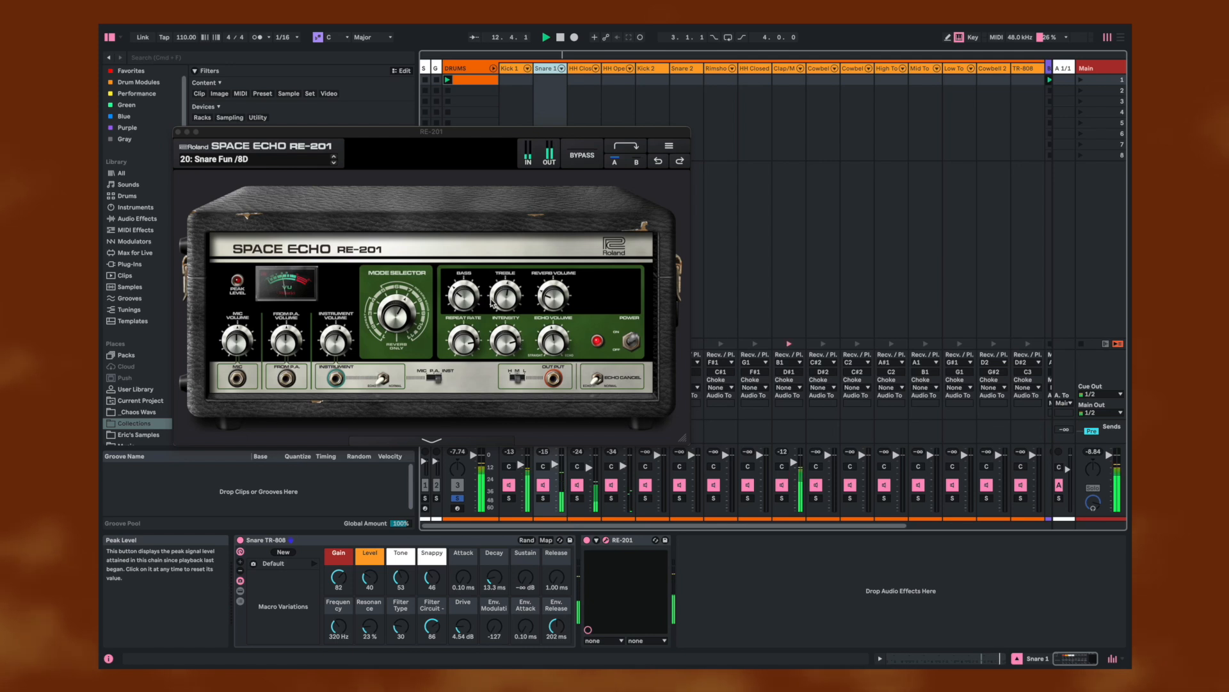
click(464, 299)
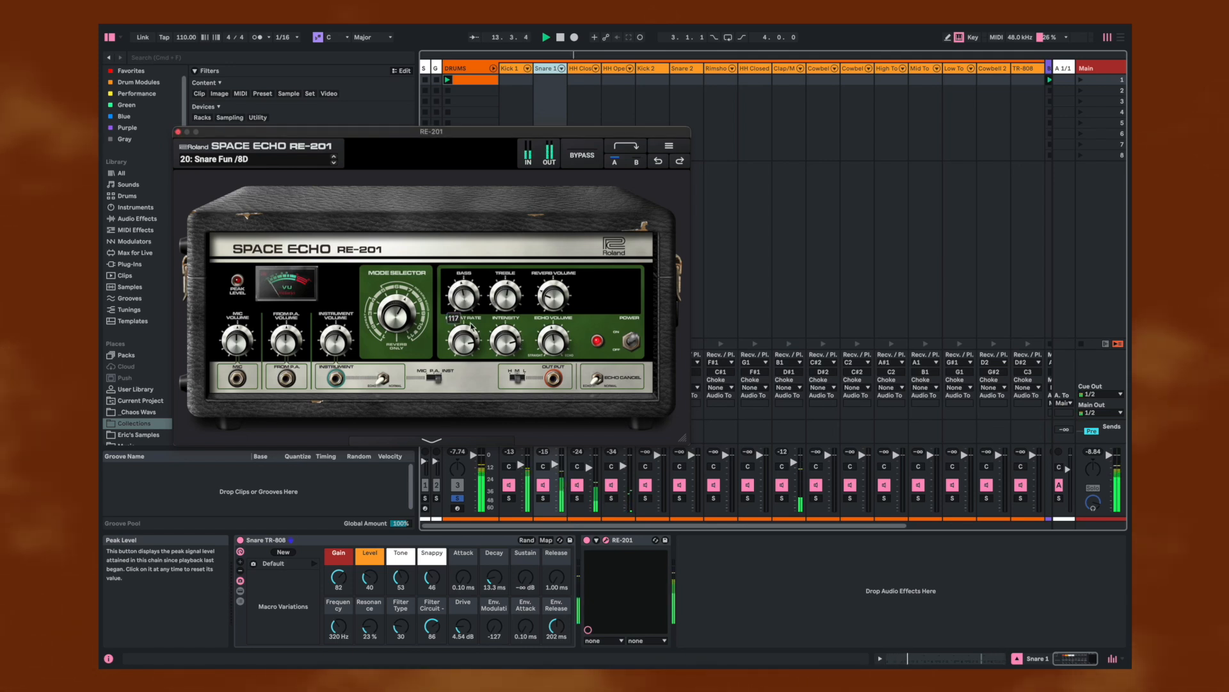
mouse_move(507, 340)
drag(507, 337, 506, 333)
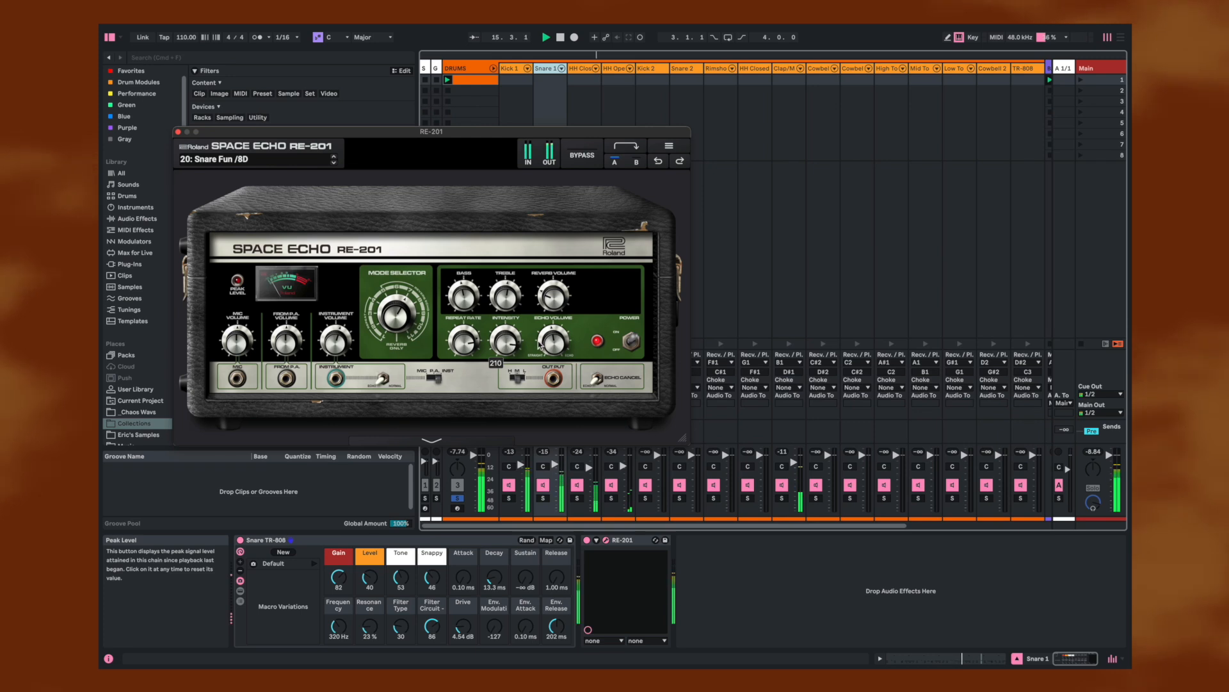
mouse_move(551, 344)
drag(551, 344, 549, 350)
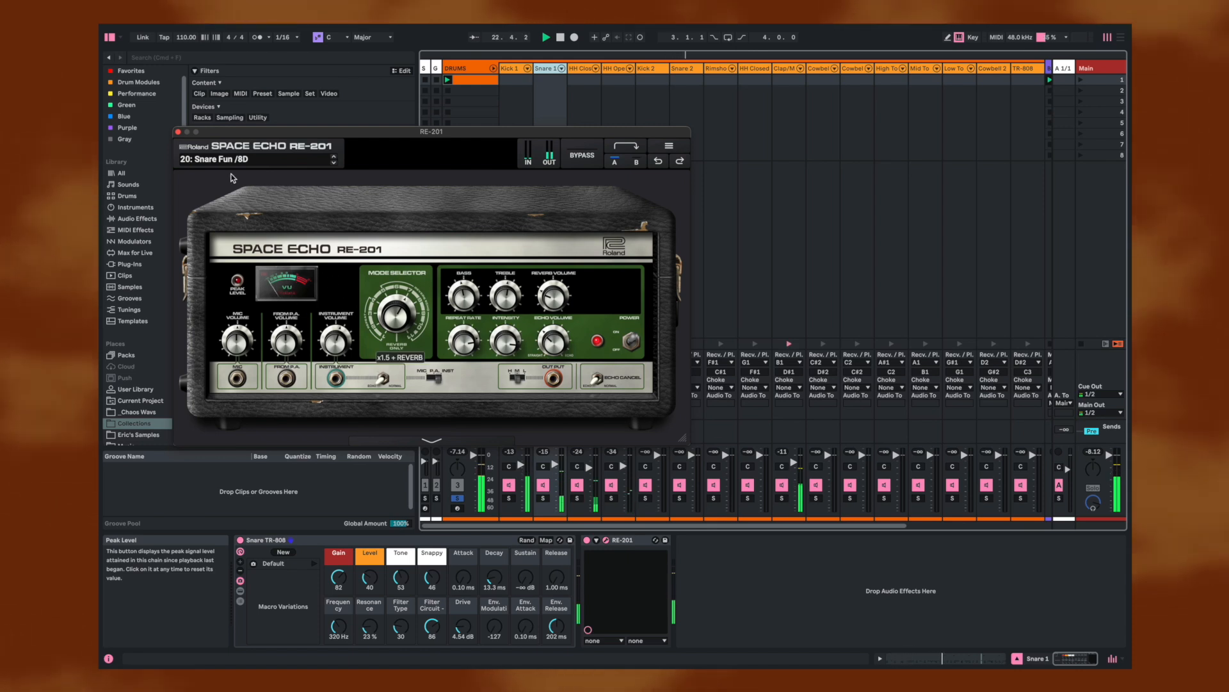
click(178, 132)
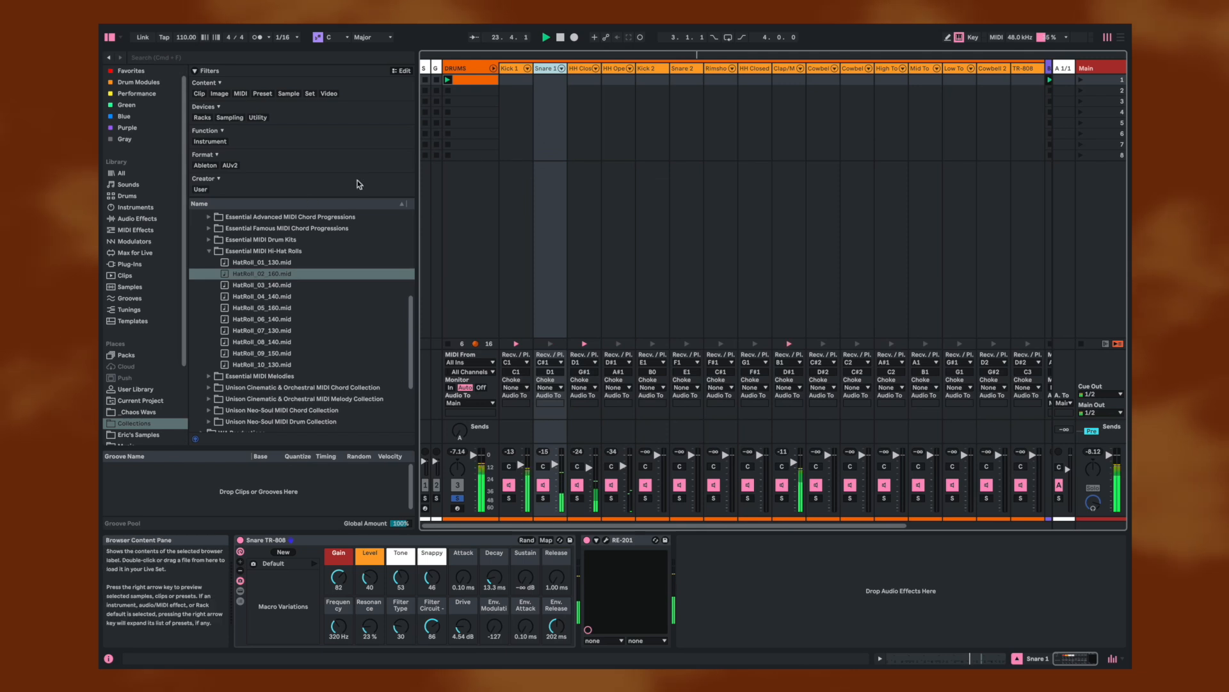
Step: Add the Roland Cloud RE-201 plug-in to the end of the HH Closed 1 device chain
click(583, 69)
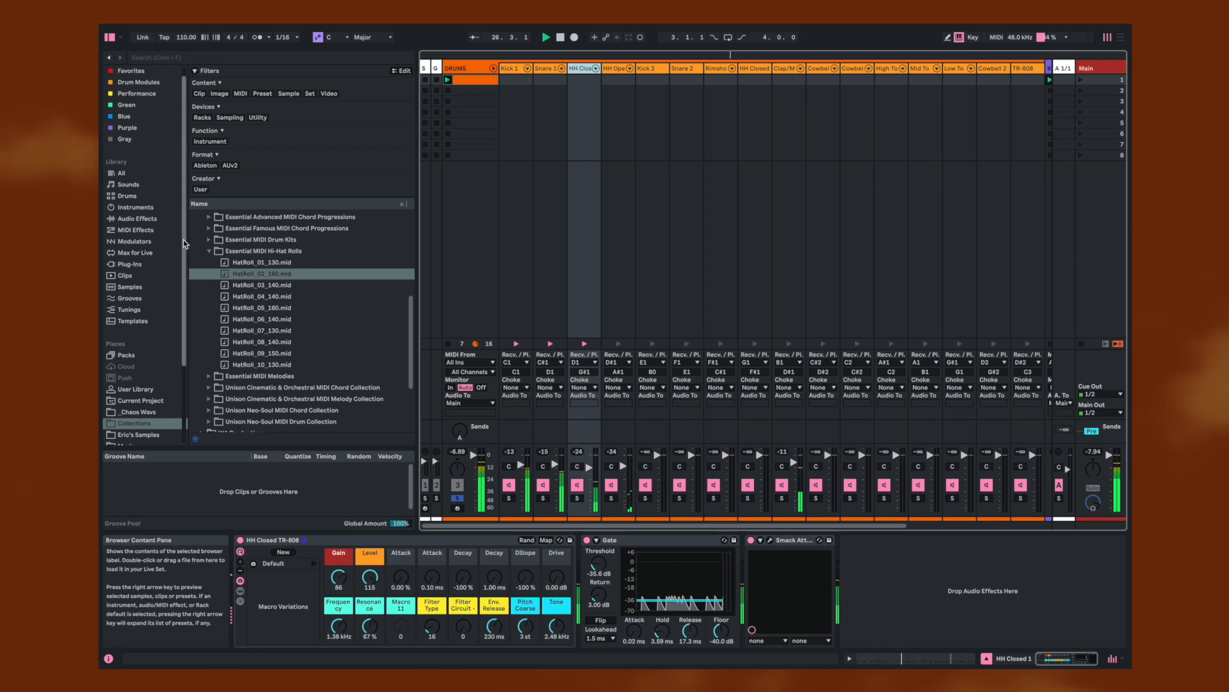
click(139, 268)
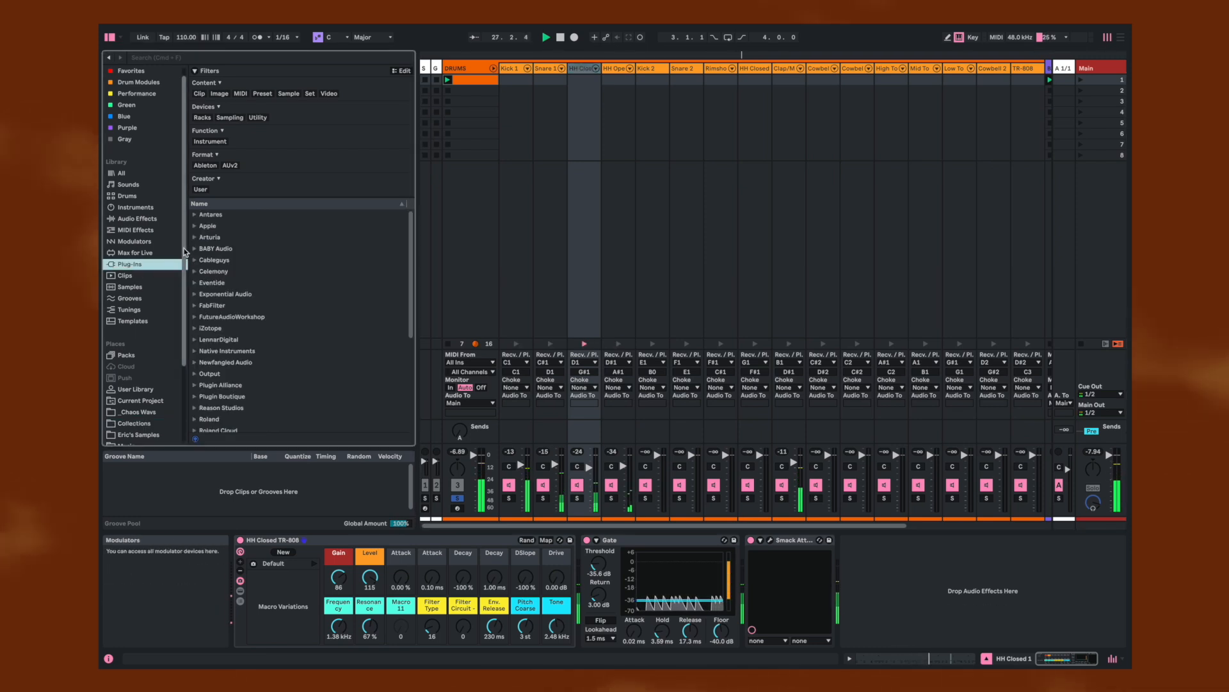
scroll(216, 340, down, 5)
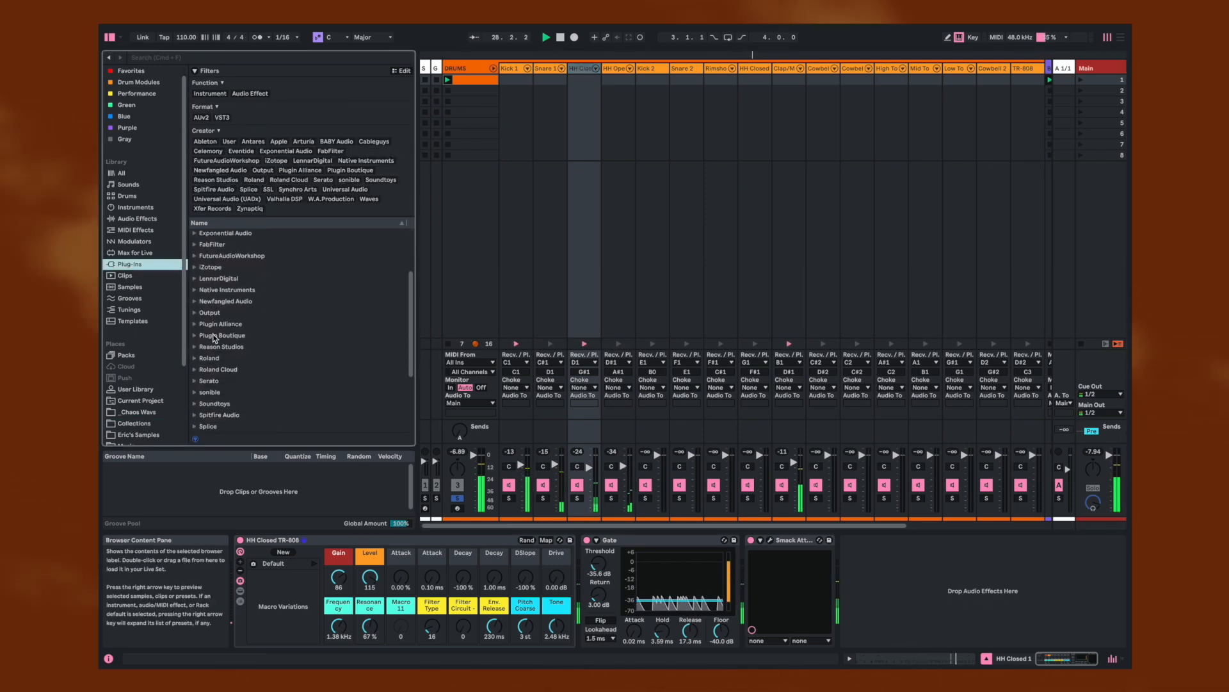
click(194, 370)
scroll(251, 374, down, 10)
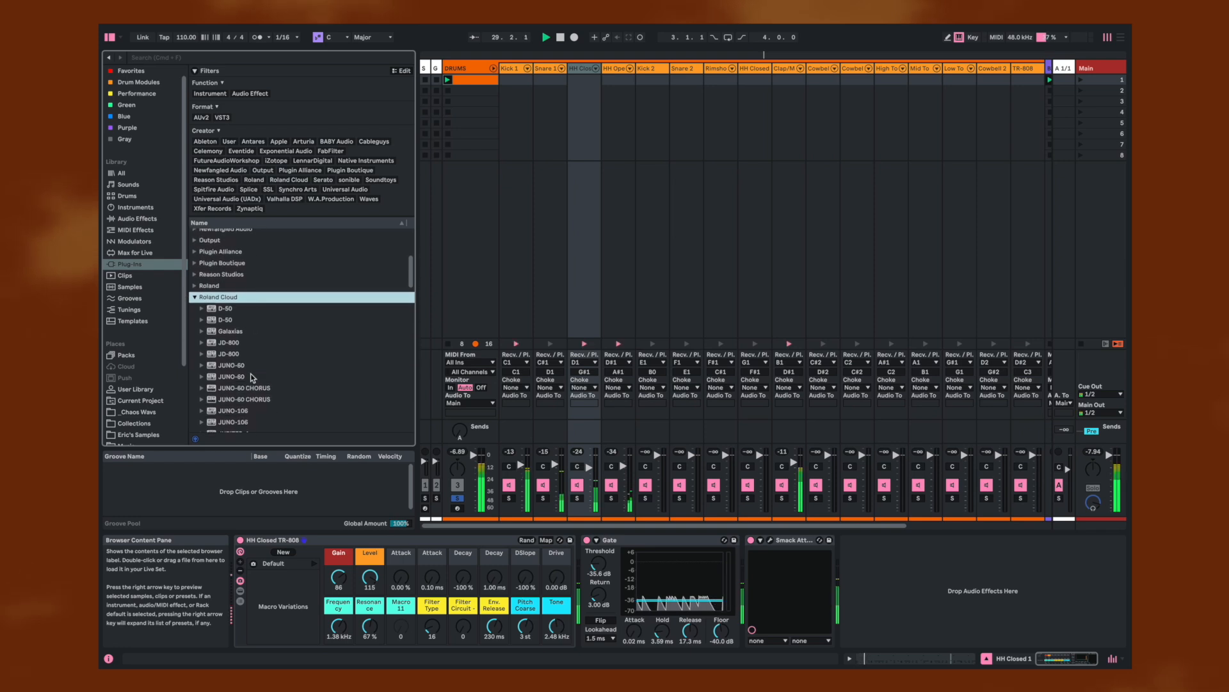
scroll(251, 374, down, 5)
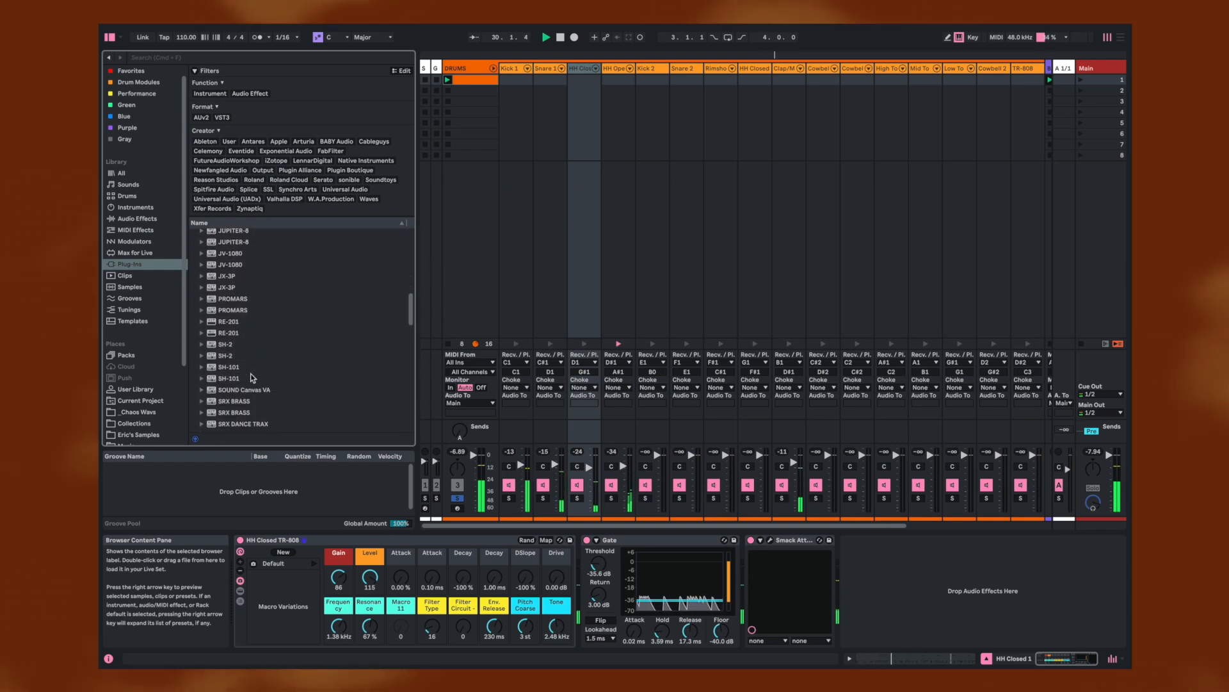
click(223, 334)
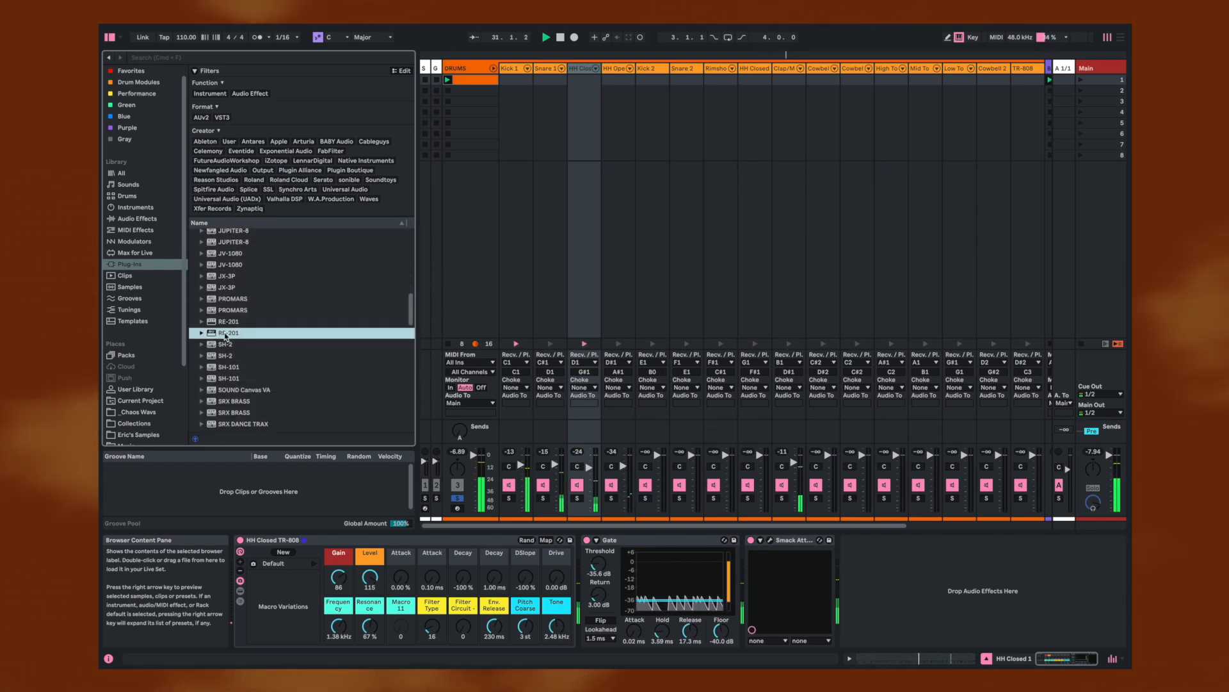
drag(618, 466, 856, 565)
Step: Load the 27: Hi Hat Dance /32 preset in the hi-hat's RE-201, fine-tune its echo volume and close the plug-in
click(866, 541)
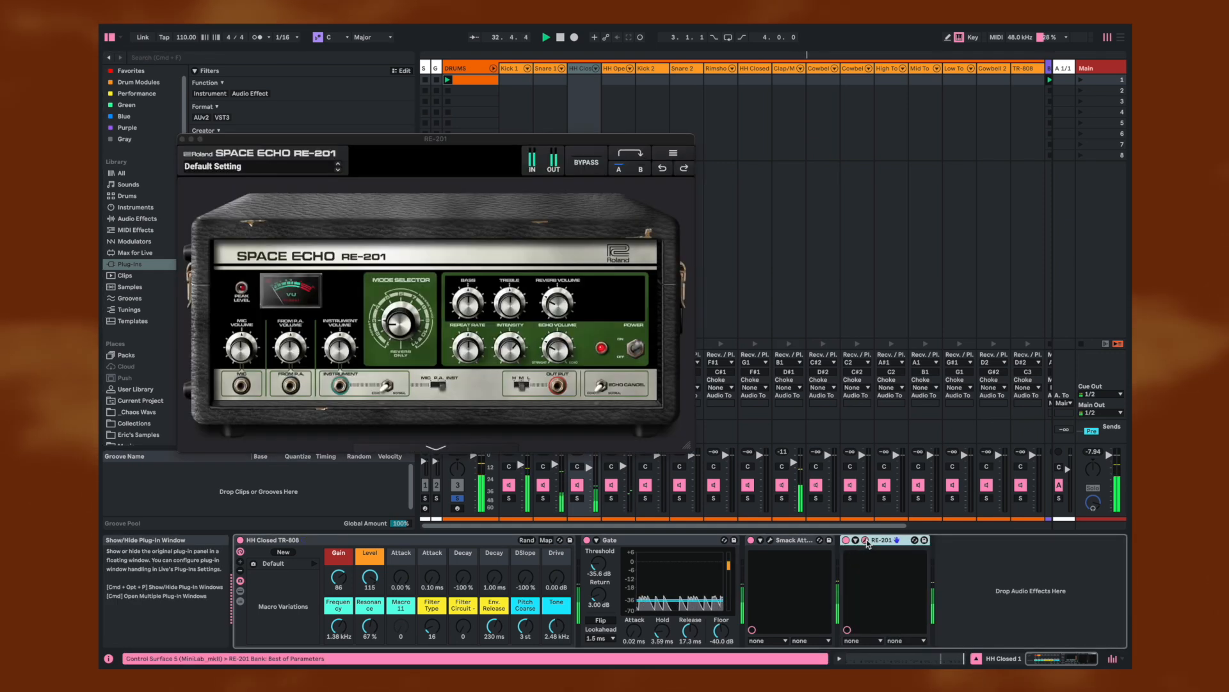
click(317, 165)
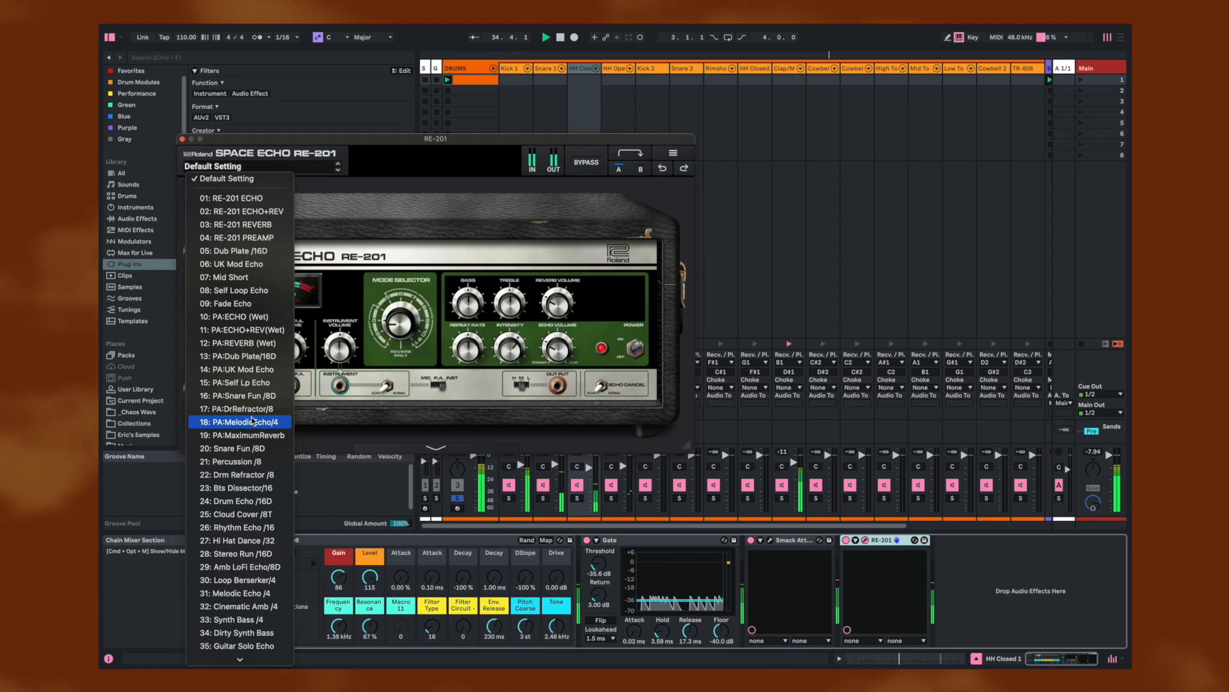
scroll(253, 421, down, 3)
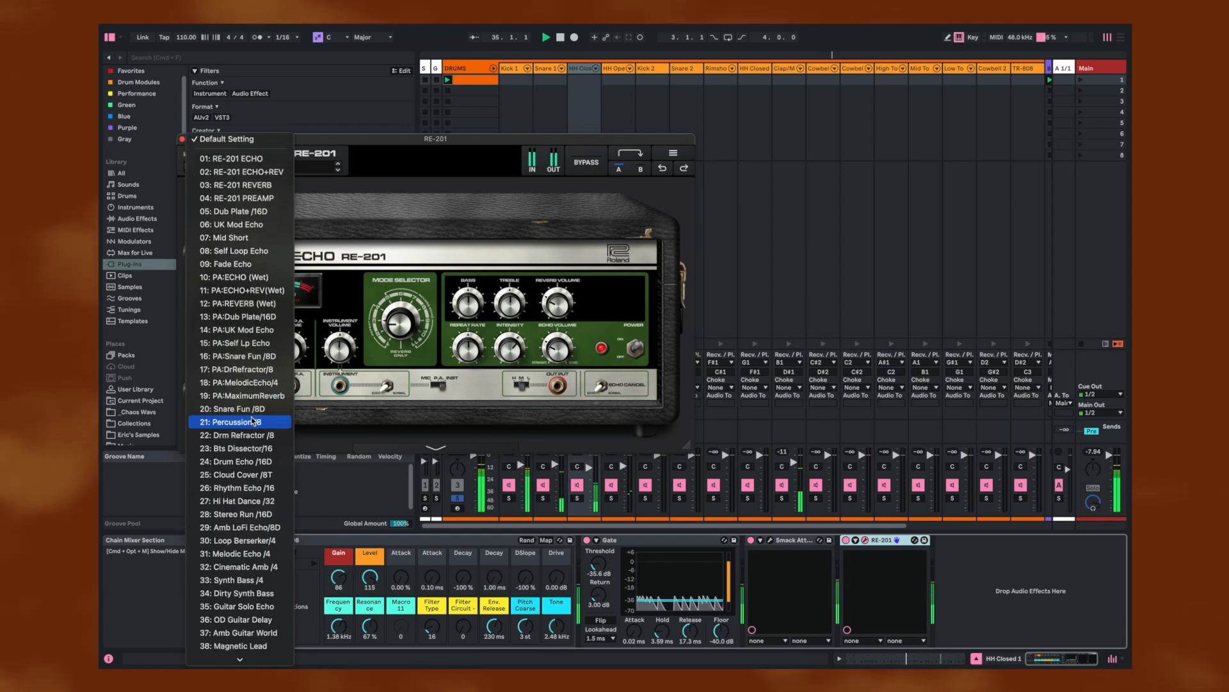
click(251, 499)
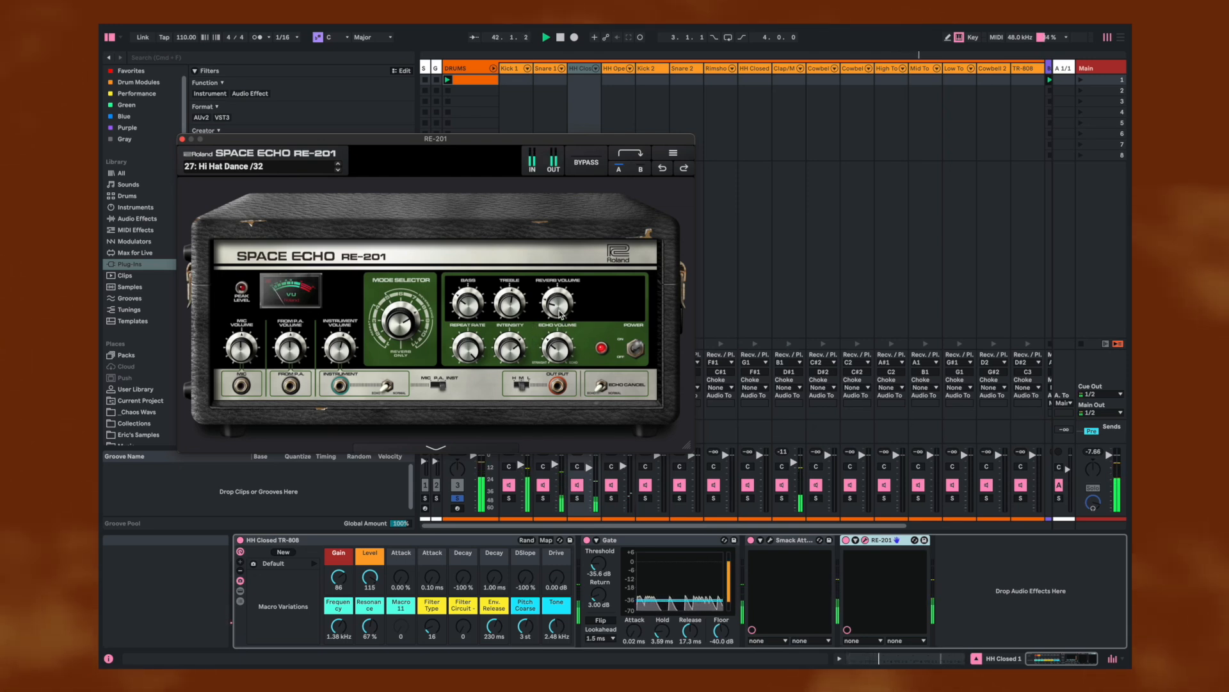
drag(558, 346, 557, 349)
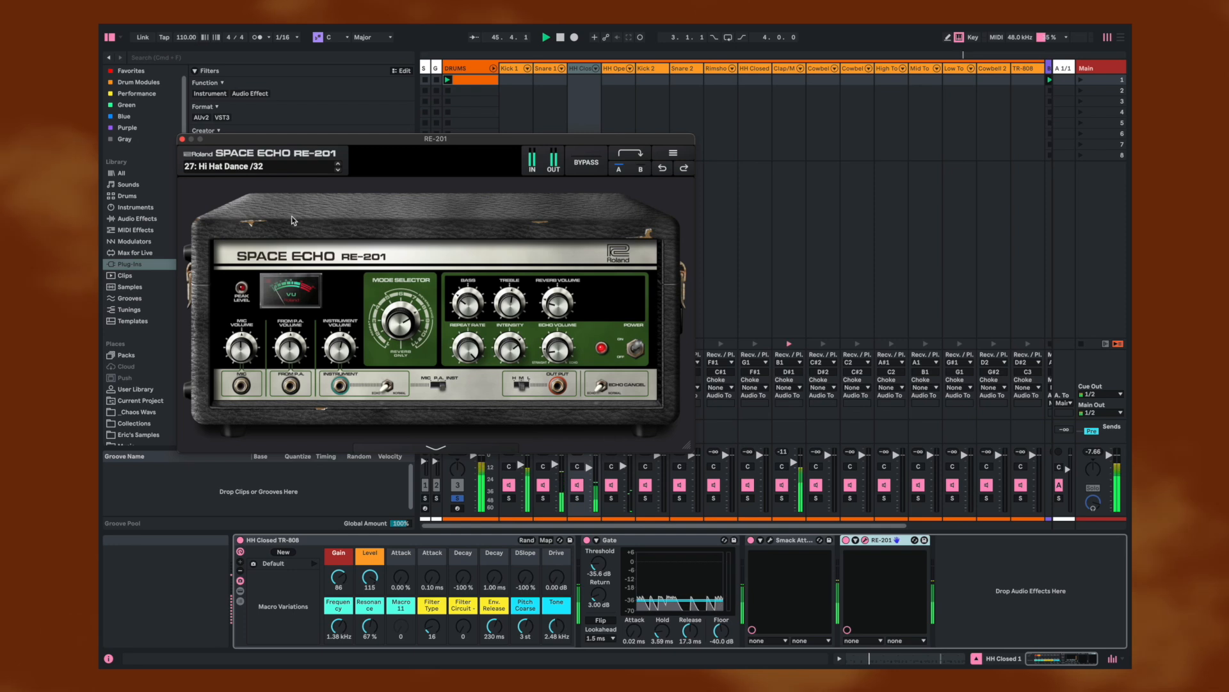
click(182, 139)
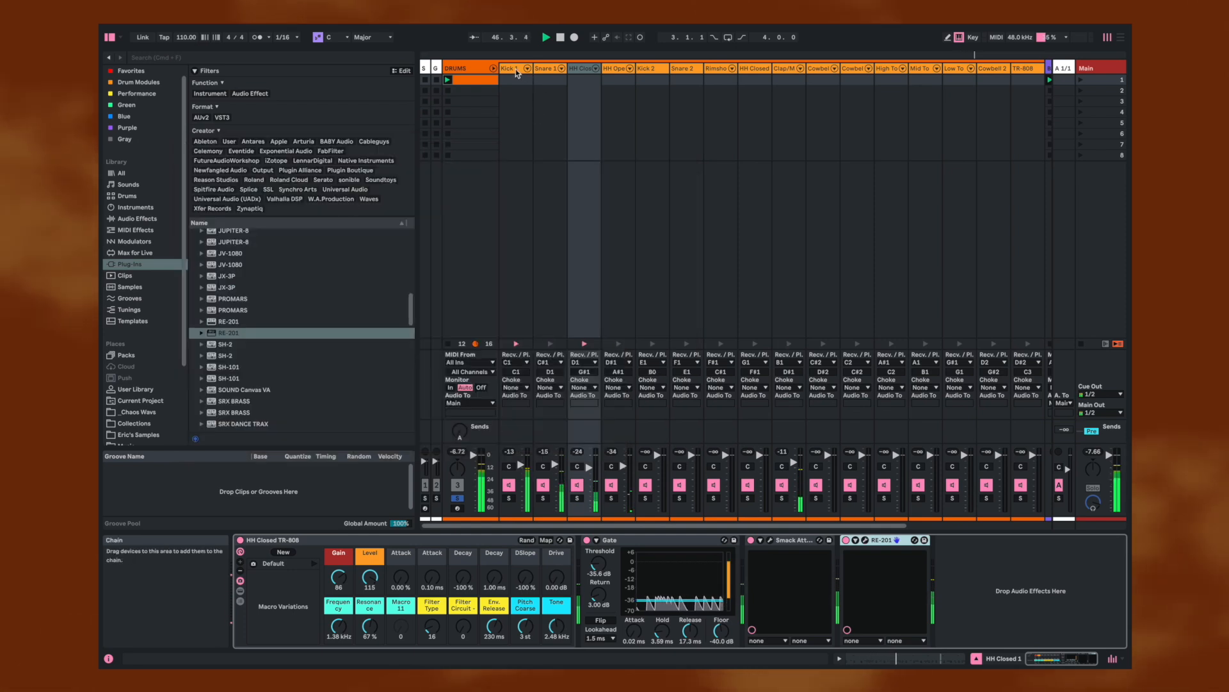
Step: Activate the RE-201 on the soloed BASS track and open its plug-in window
click(490, 123)
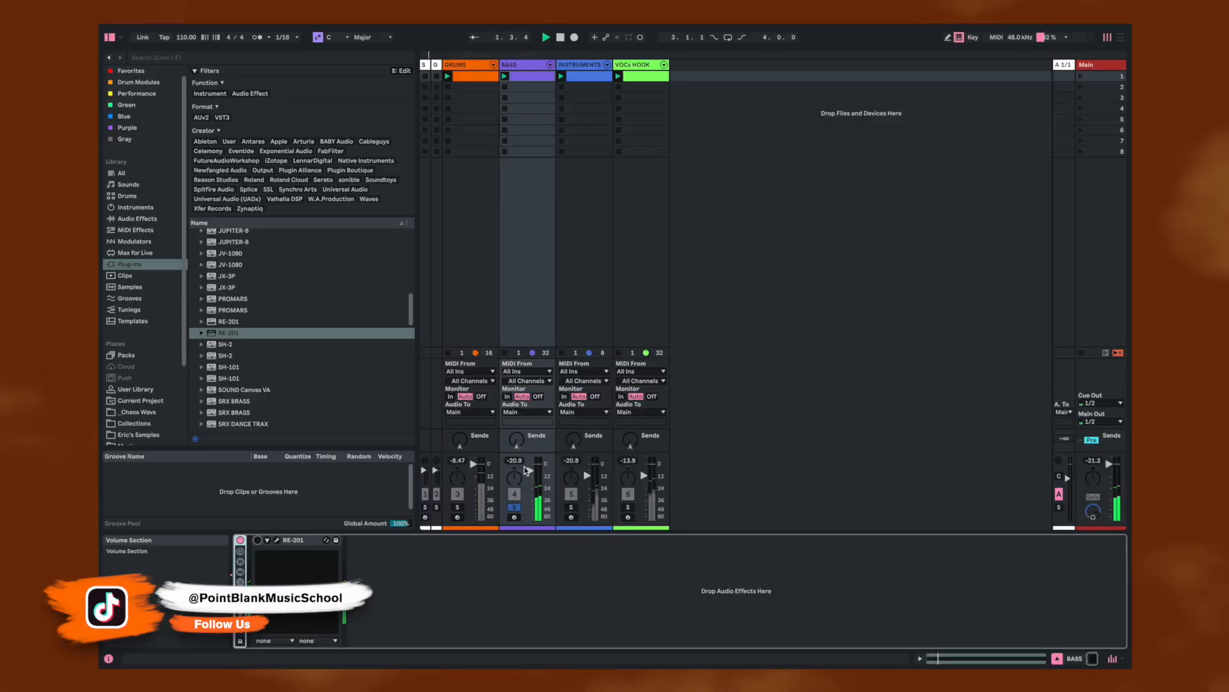
drag(530, 471, 530, 470)
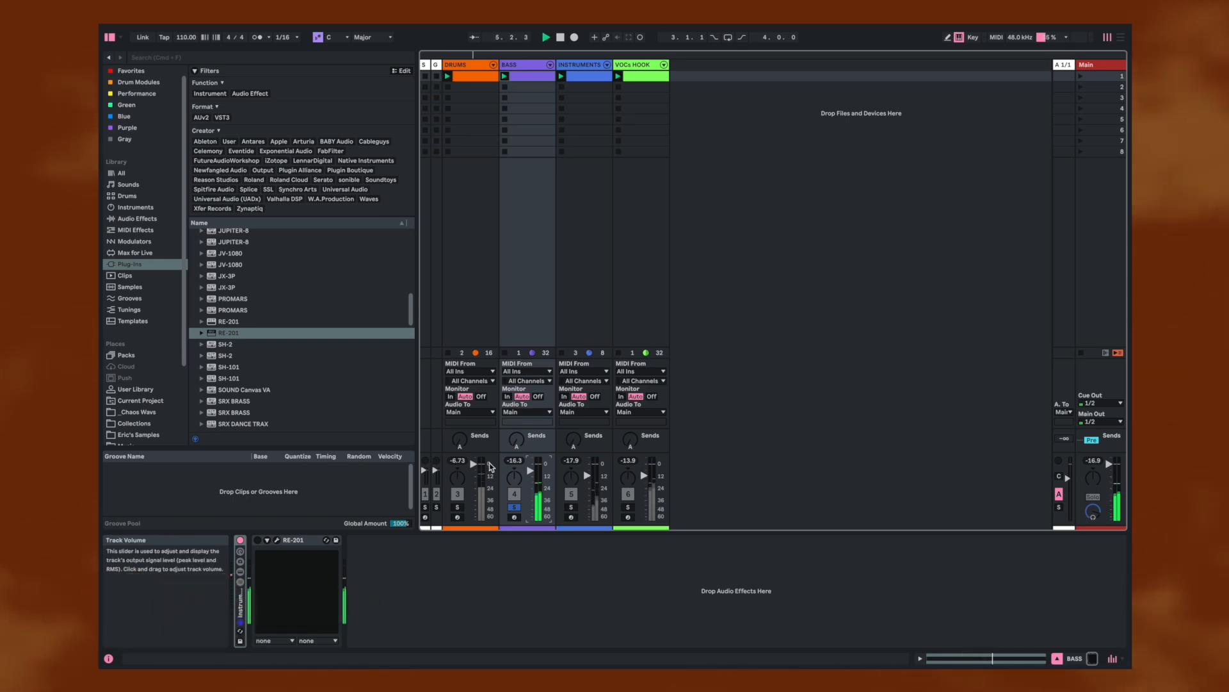
click(259, 542)
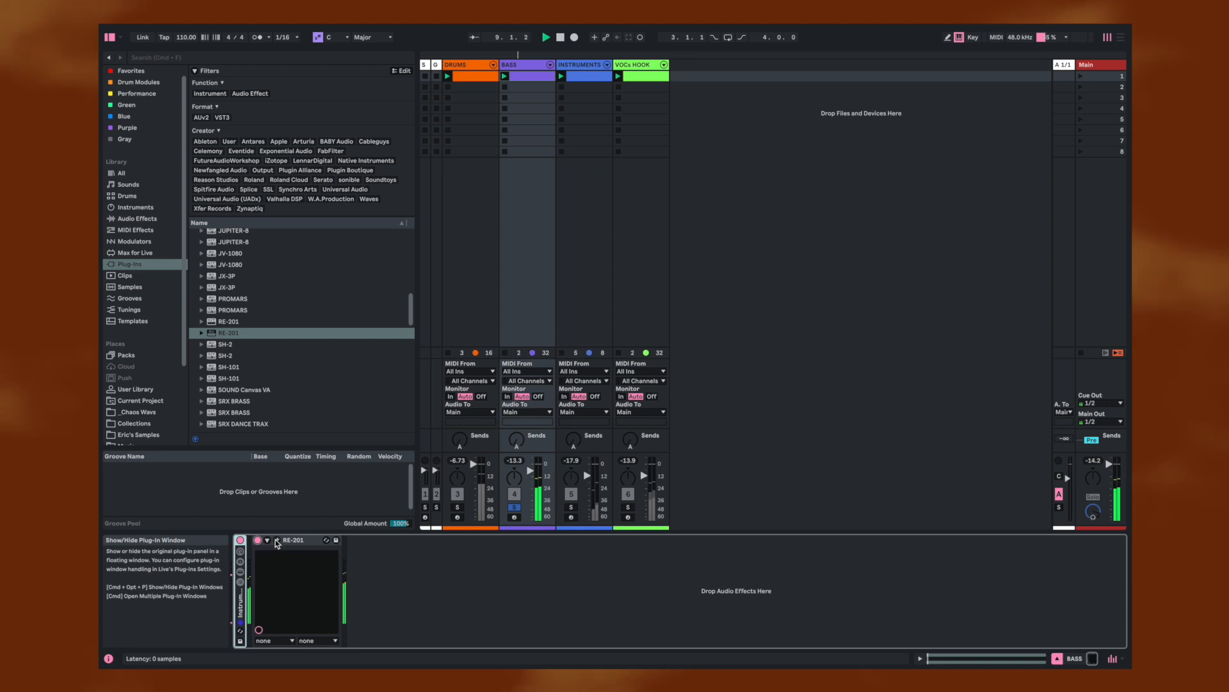
click(277, 542)
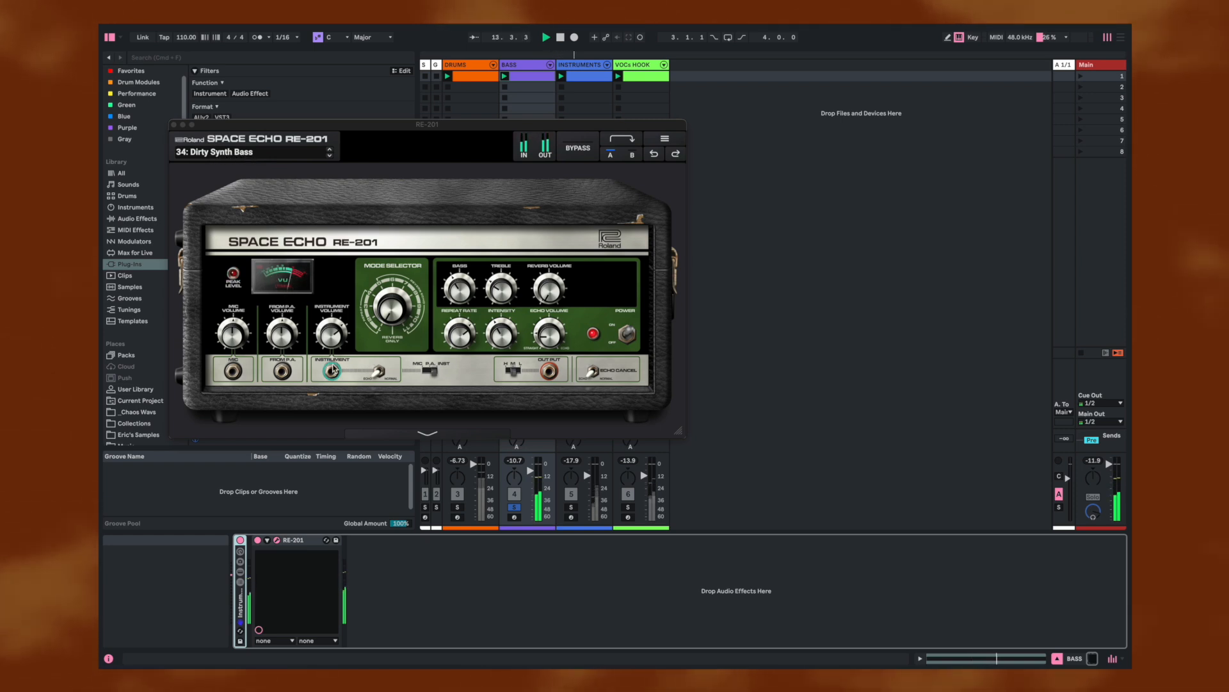
Step: Adjust the instrument volume of the bass RE-201 and set its repeat rate to 130
click(332, 339)
drag(333, 338, 332, 335)
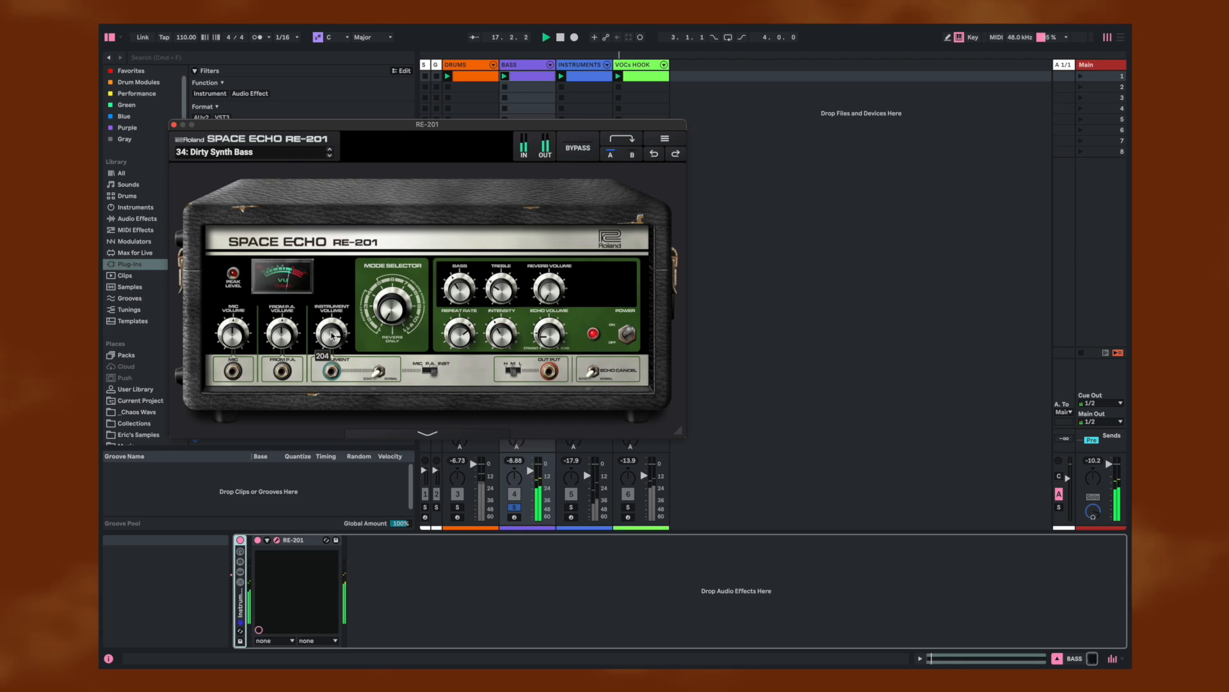
drag(332, 335, 333, 350)
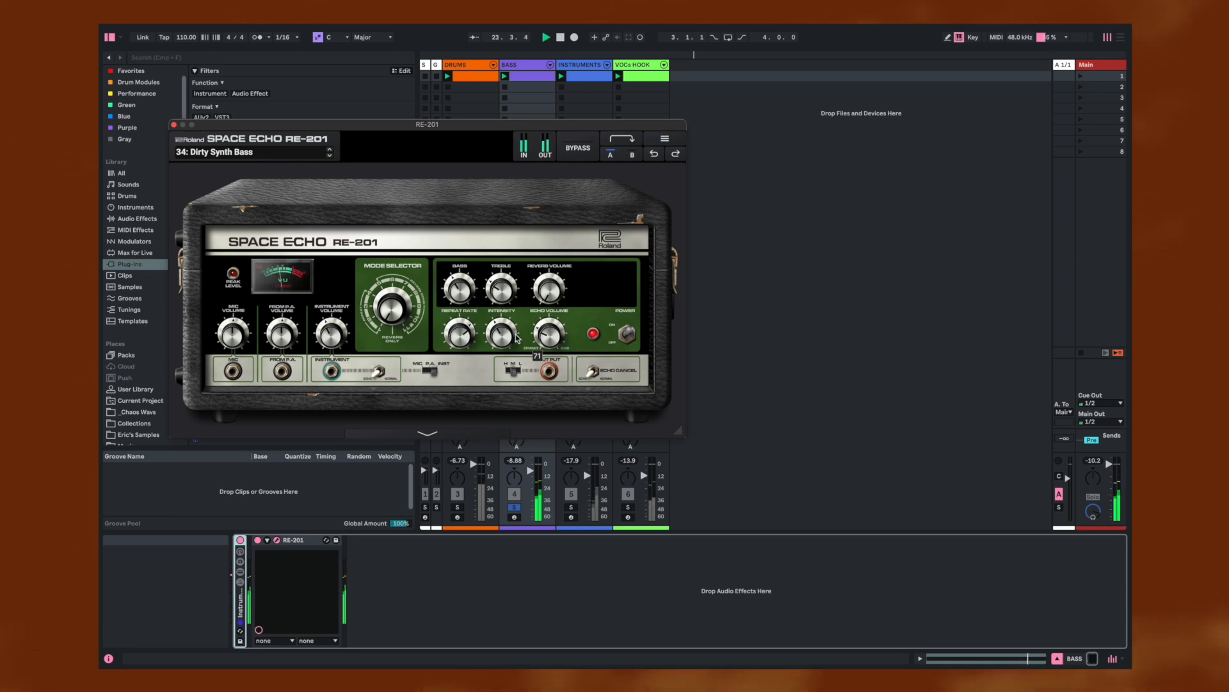
drag(463, 338, 483, 343)
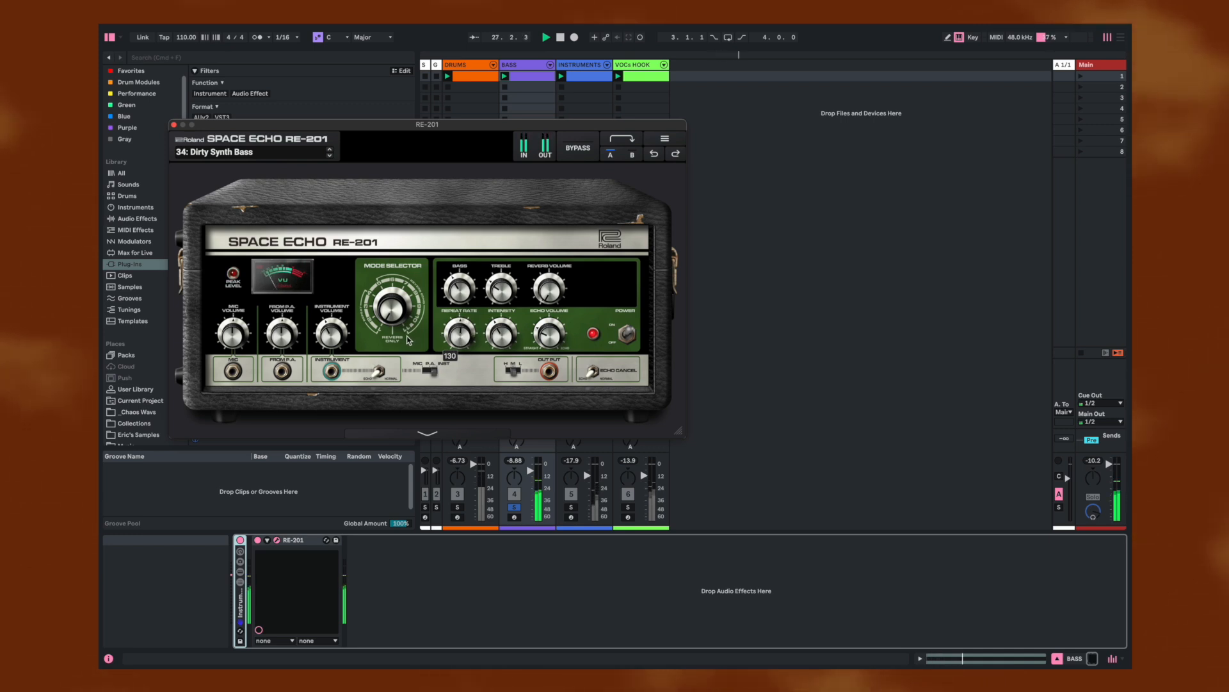
Step: Move the plug-in window aside and compare the bass sound with the RE-201 deactivated and reactivated
drag(417, 125, 589, 132)
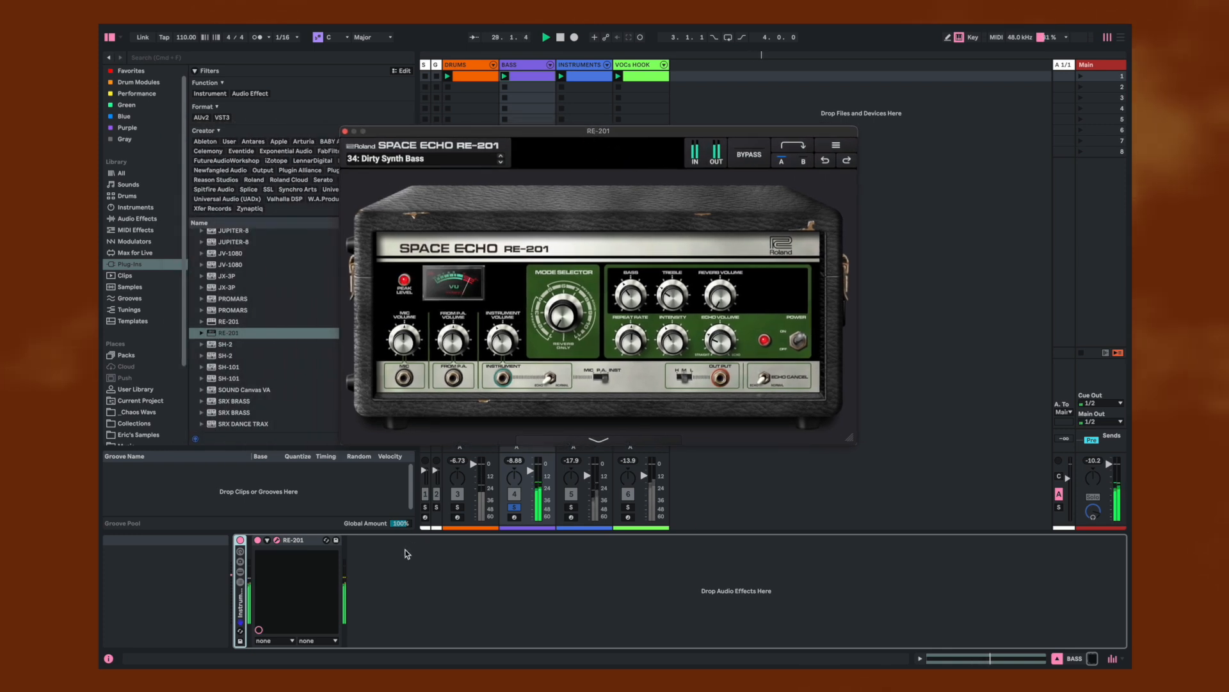
click(258, 541)
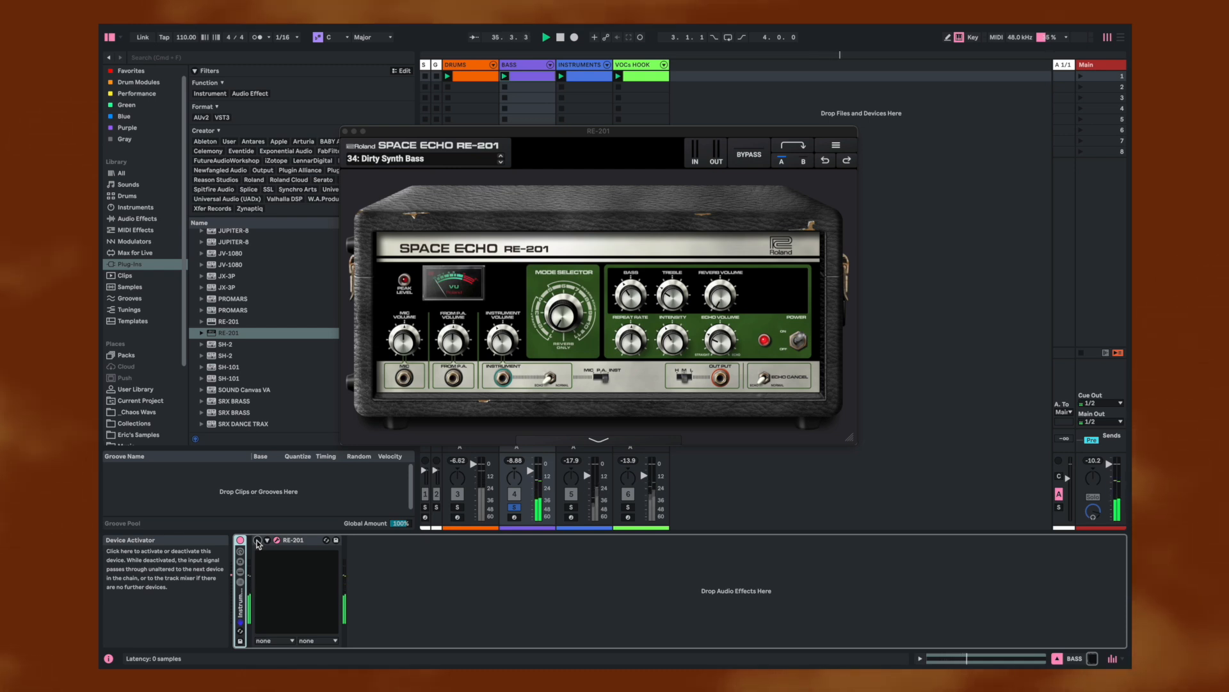
click(257, 541)
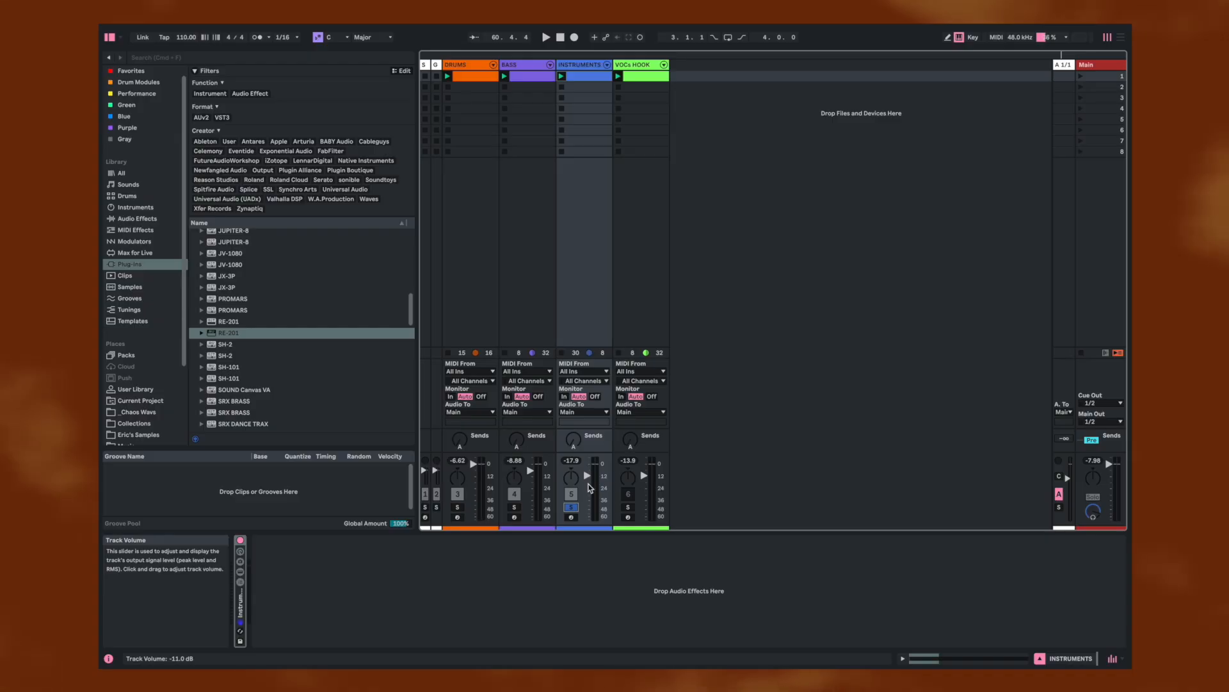
Step: Play back the soloed INSTRUMENTS track
key(space)
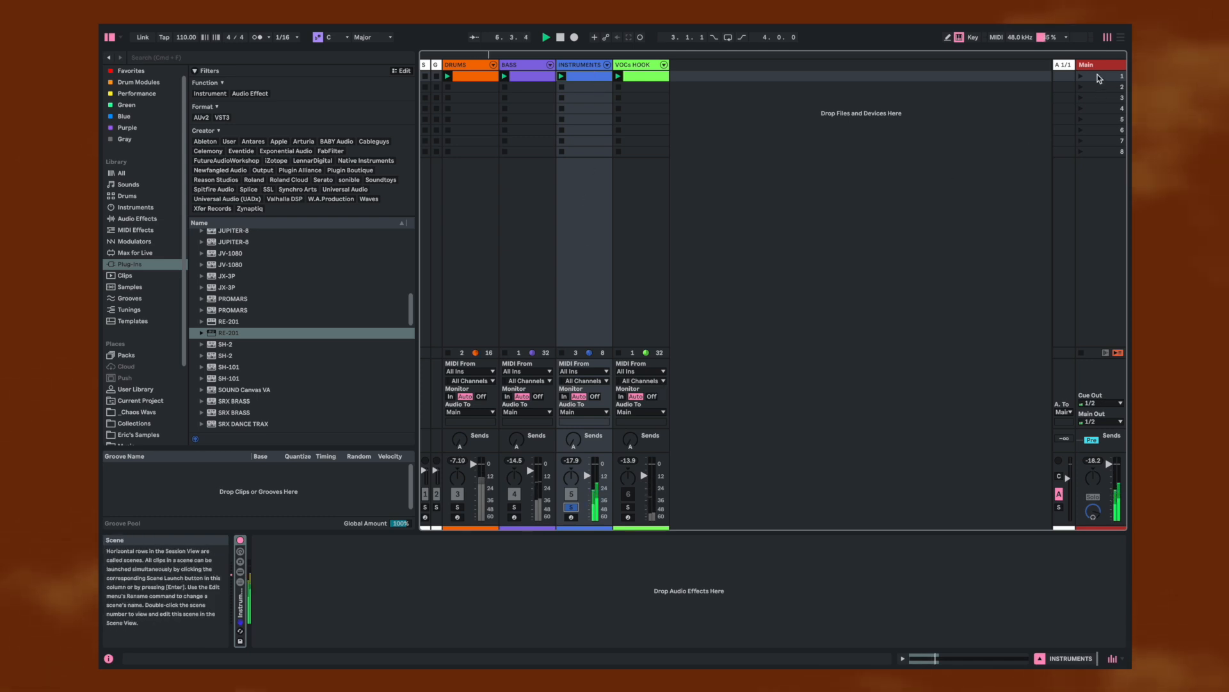
Step: Deactivate OneKnob Pumper on the A-1/16 Delay return track and check the preset loaded in its RE-201
click(1066, 67)
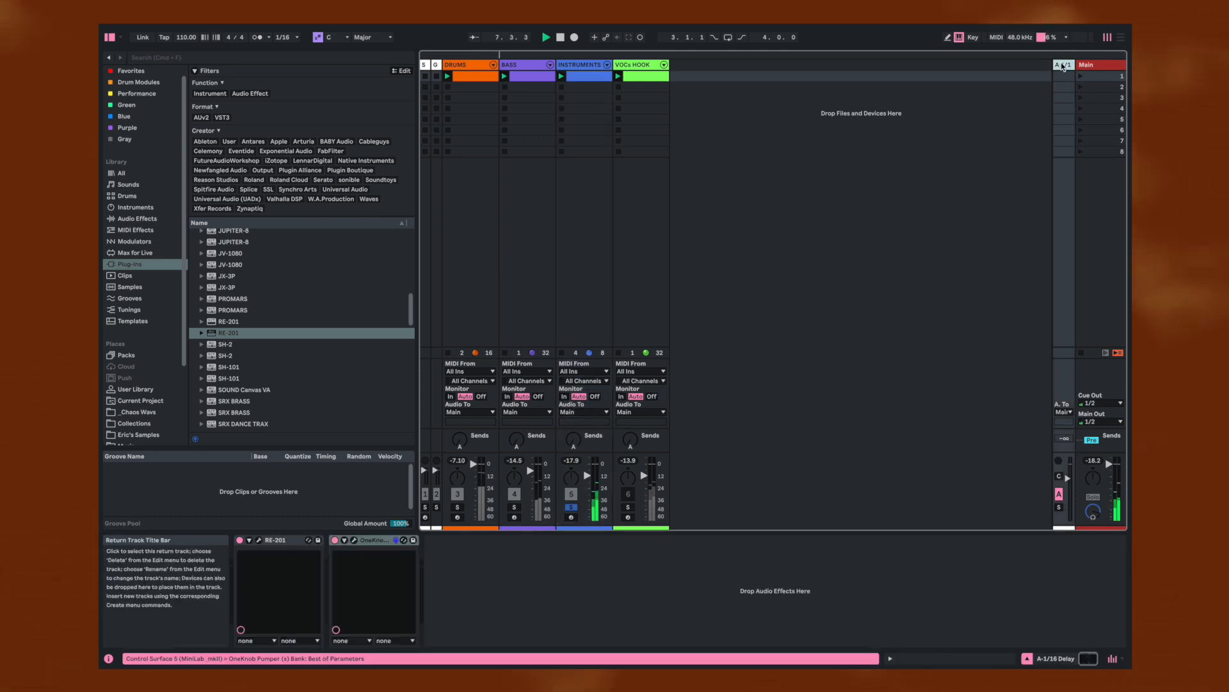
click(335, 540)
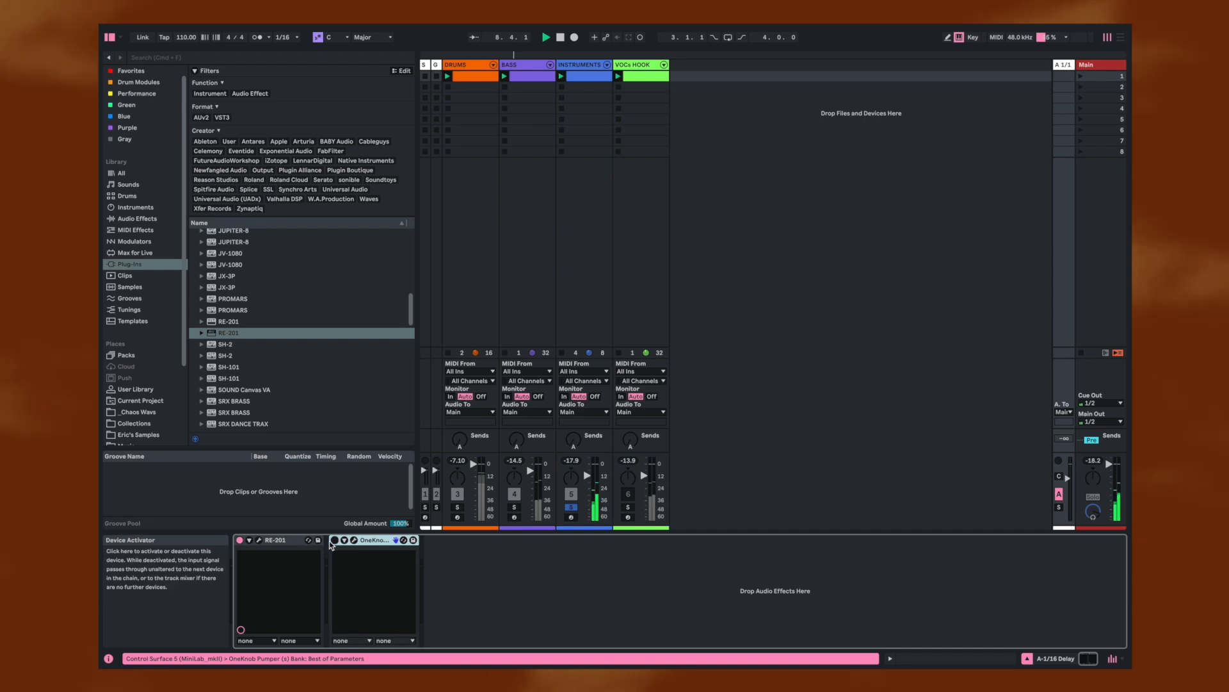
click(260, 541)
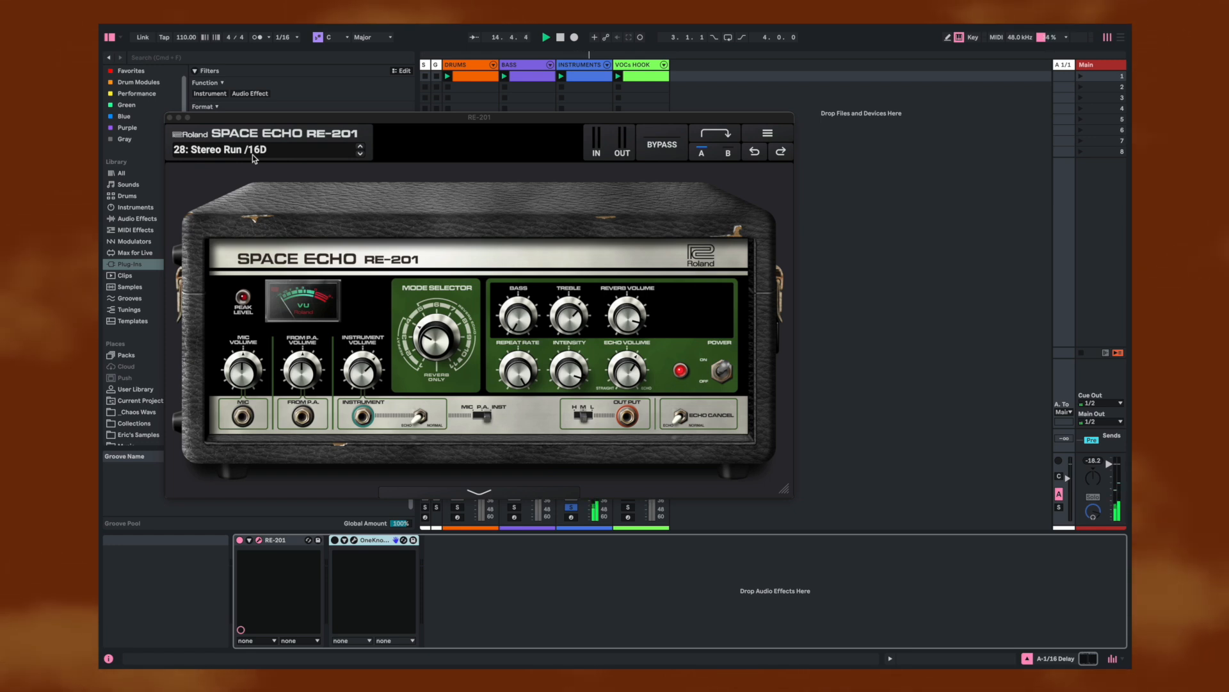
click(171, 119)
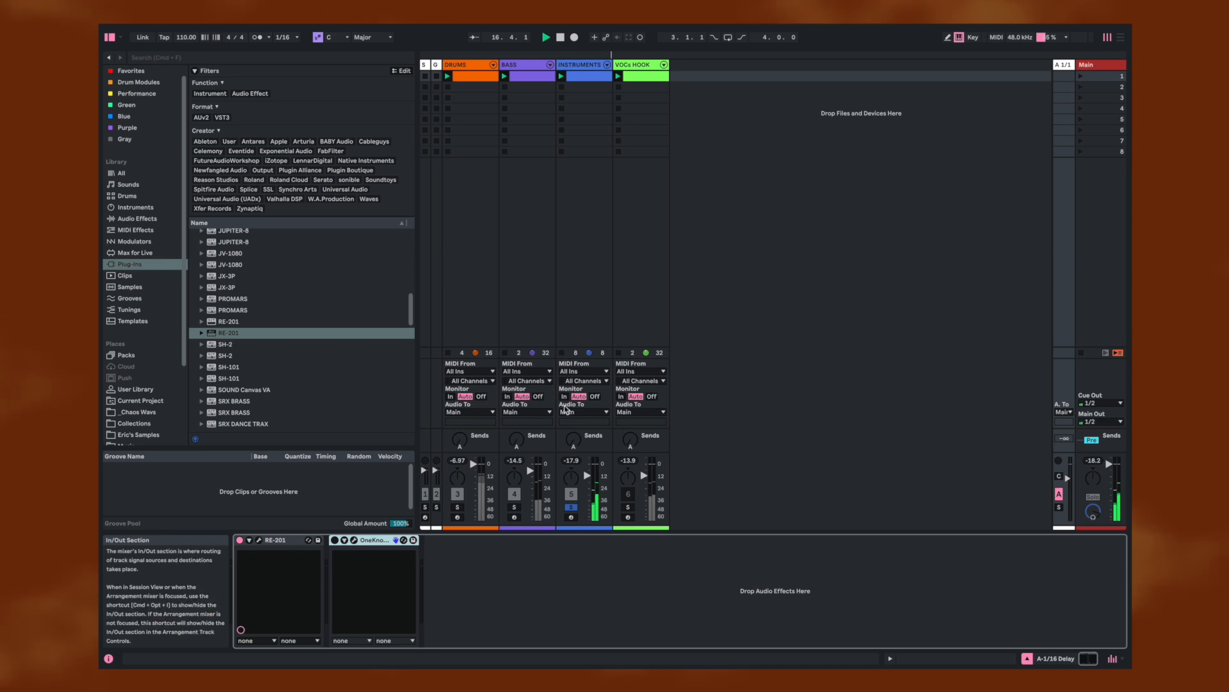
Step: Raise the INSTRUMENTS track's send to the A-1/16 Delay return and take the track out of solo
drag(578, 430, 578, 396)
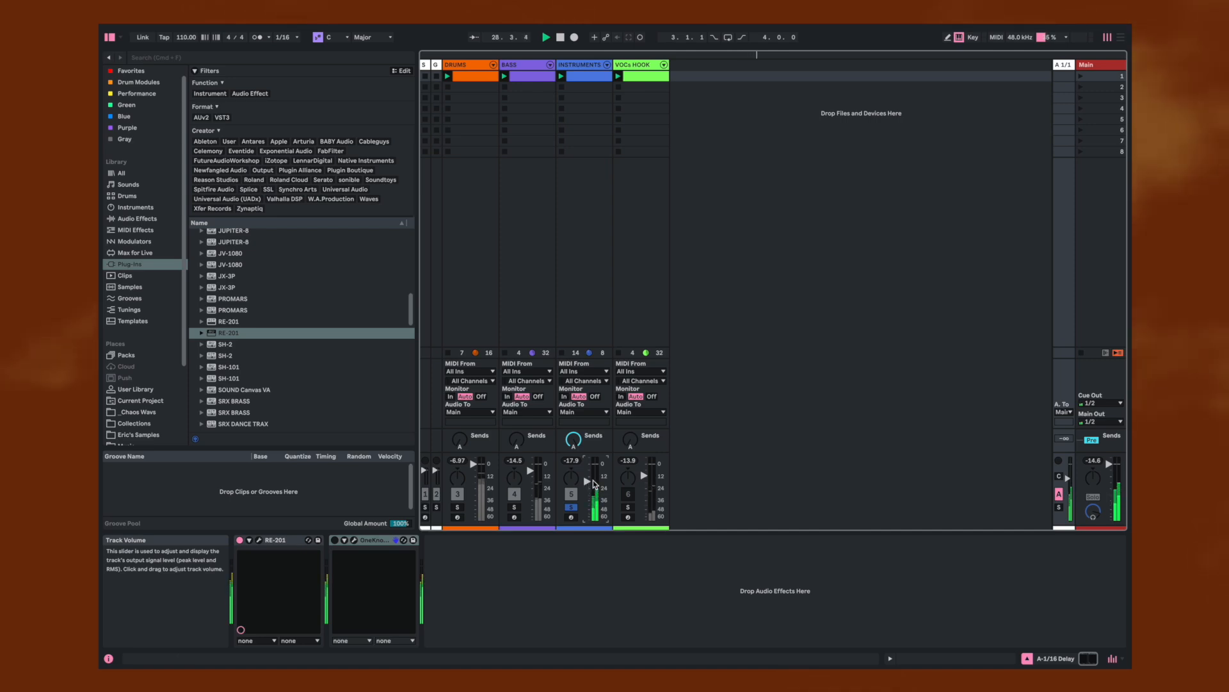
click(572, 508)
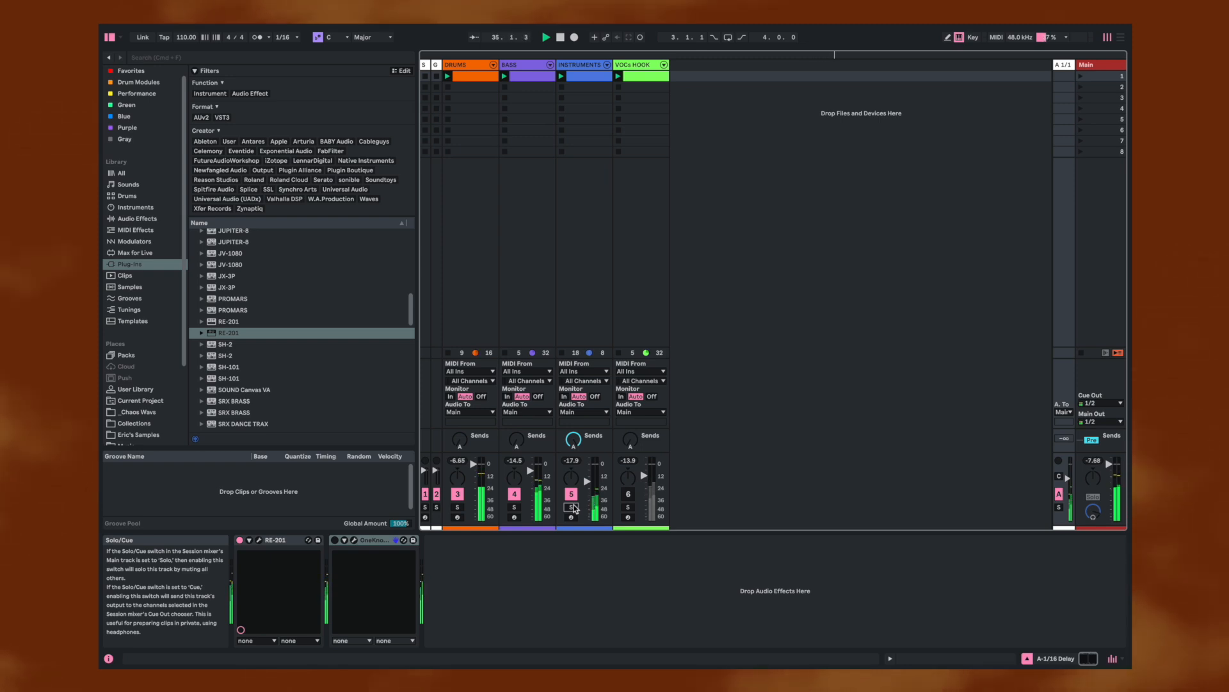
Step: Unfold the DRUMS group and fine-tune the echo volume of the RE-201 on Snare 1
click(493, 65)
click(549, 152)
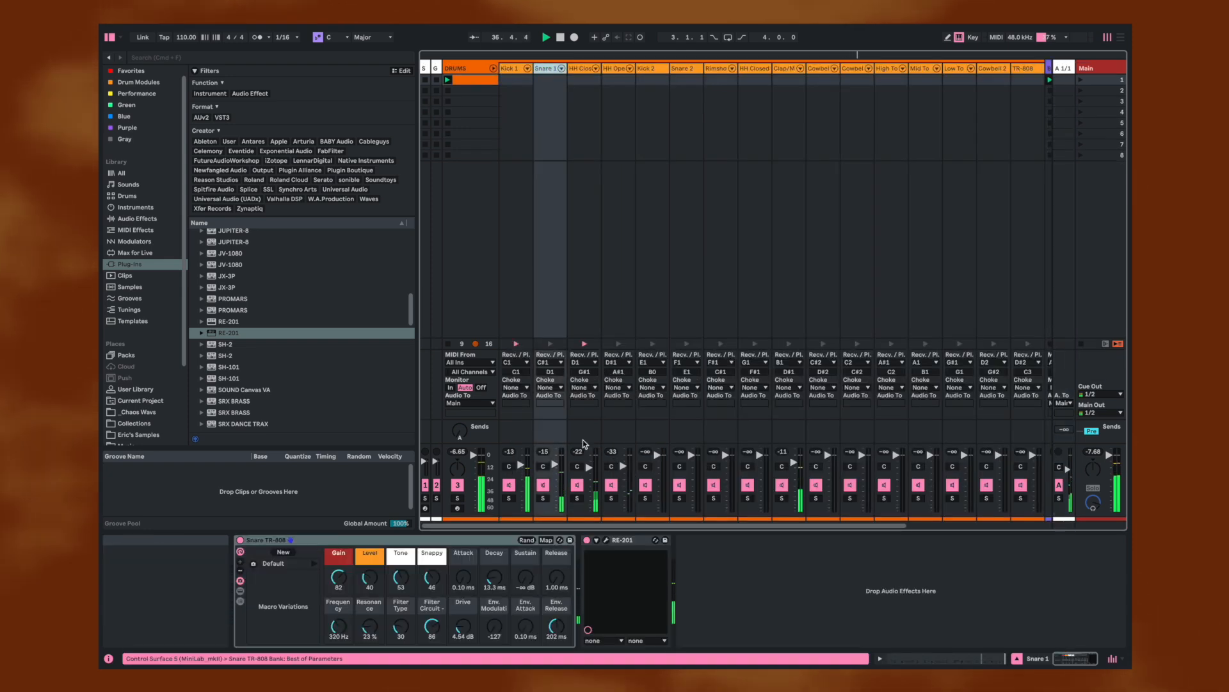
click(606, 540)
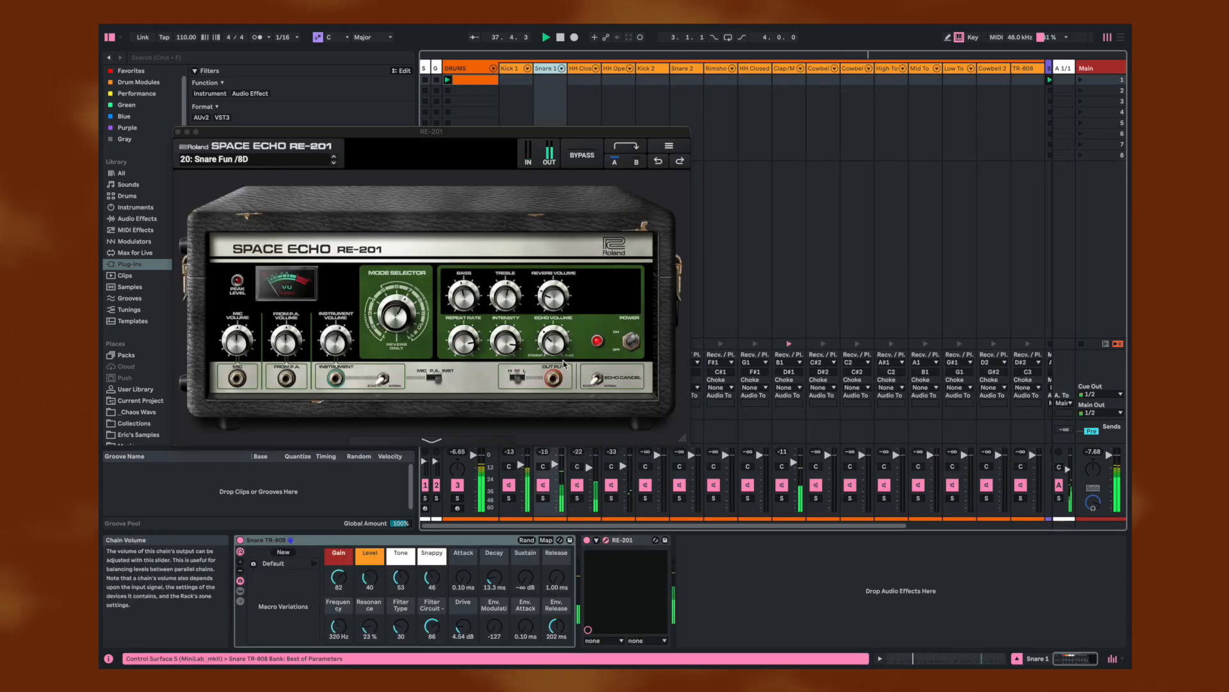
drag(555, 345, 554, 347)
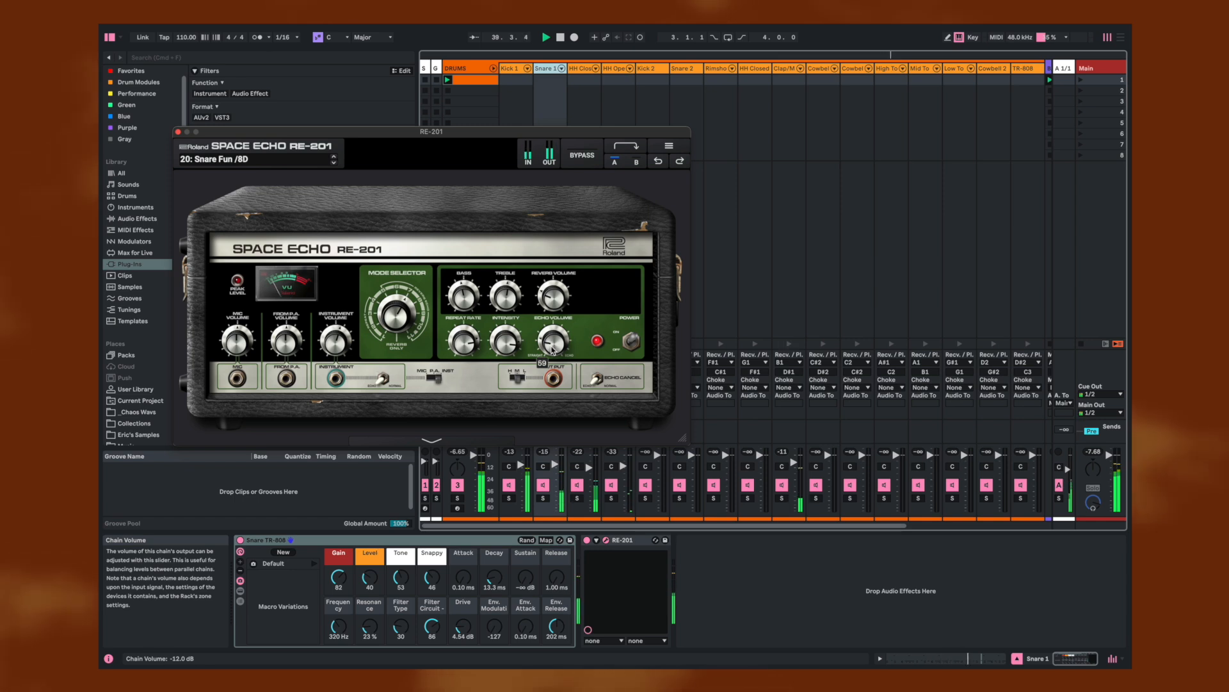
drag(552, 349, 552, 349)
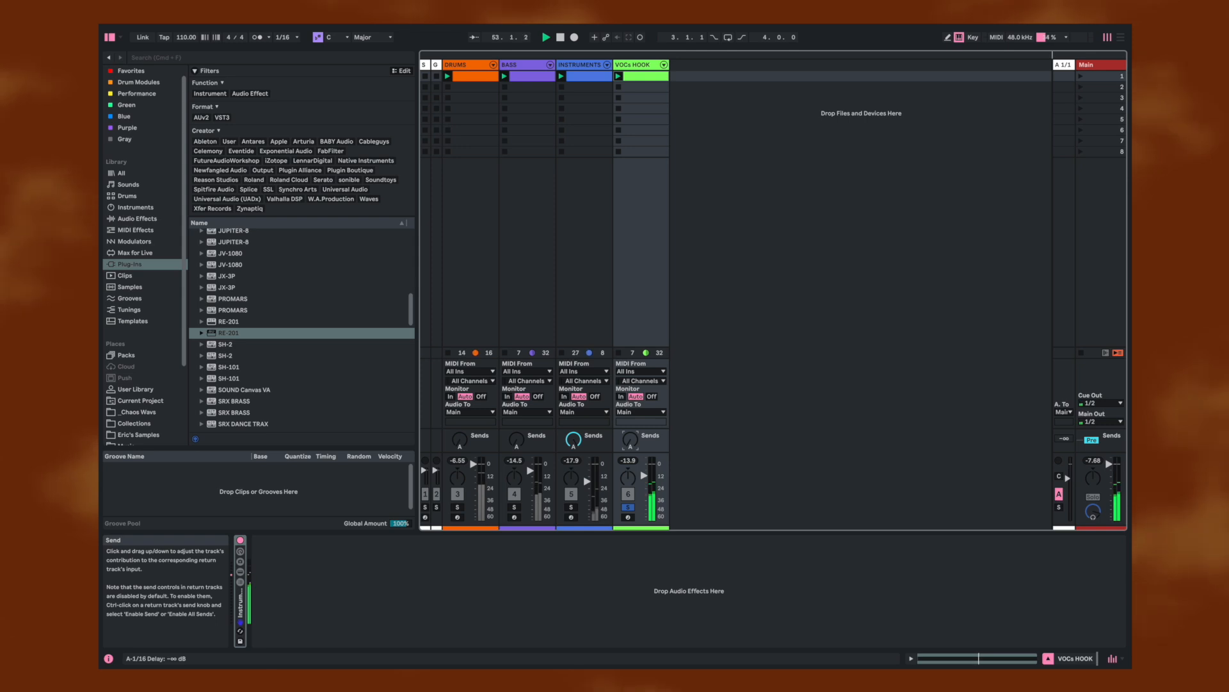
Step: Raise the soloed VOCs HOOK track's send to the A-1/16 Delay return, then unsolo the track
drag(630, 440, 630, 391)
drag(632, 443, 633, 436)
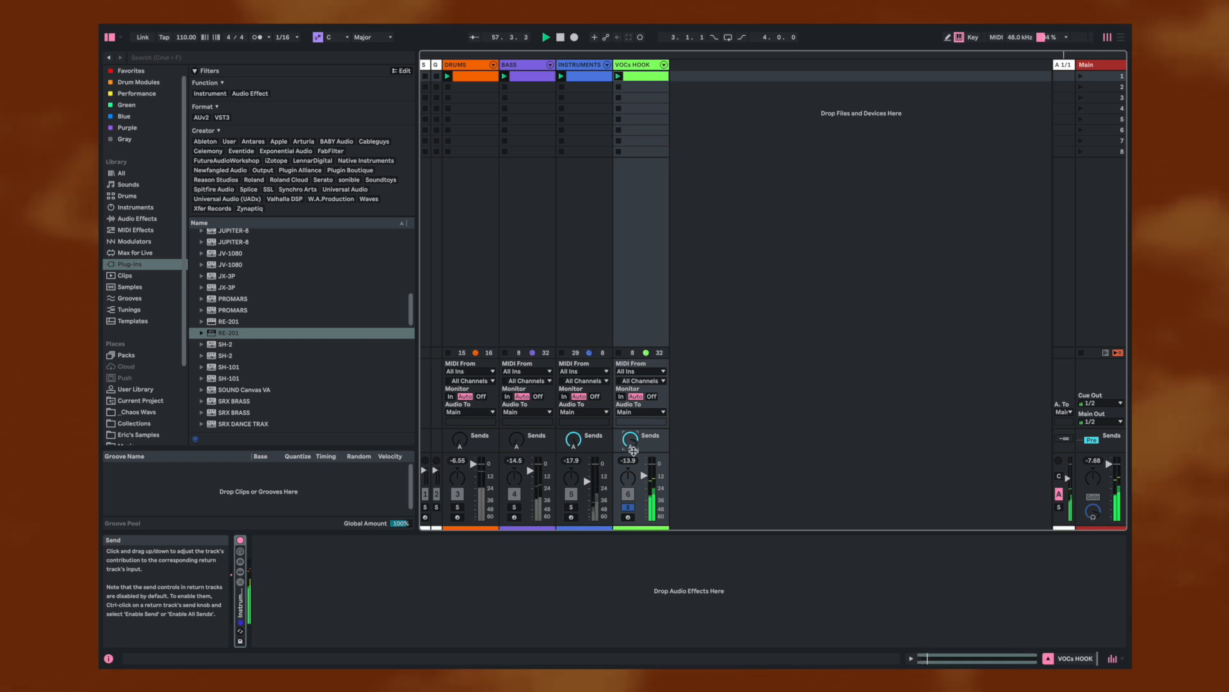
click(629, 507)
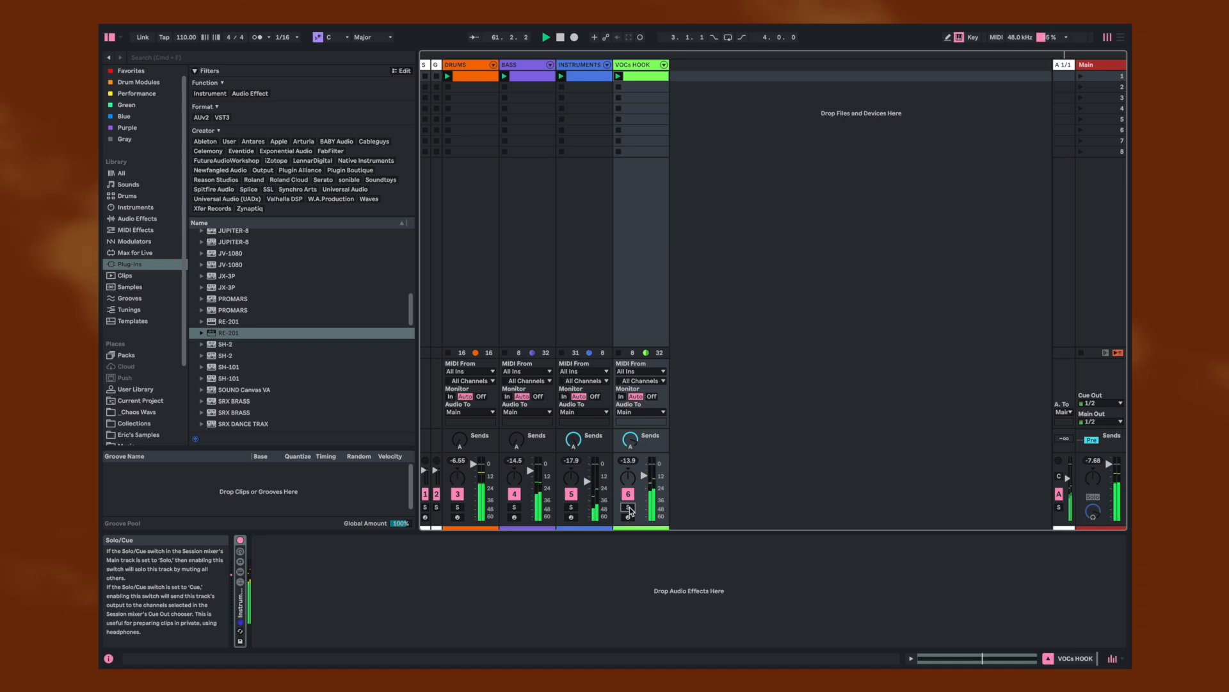